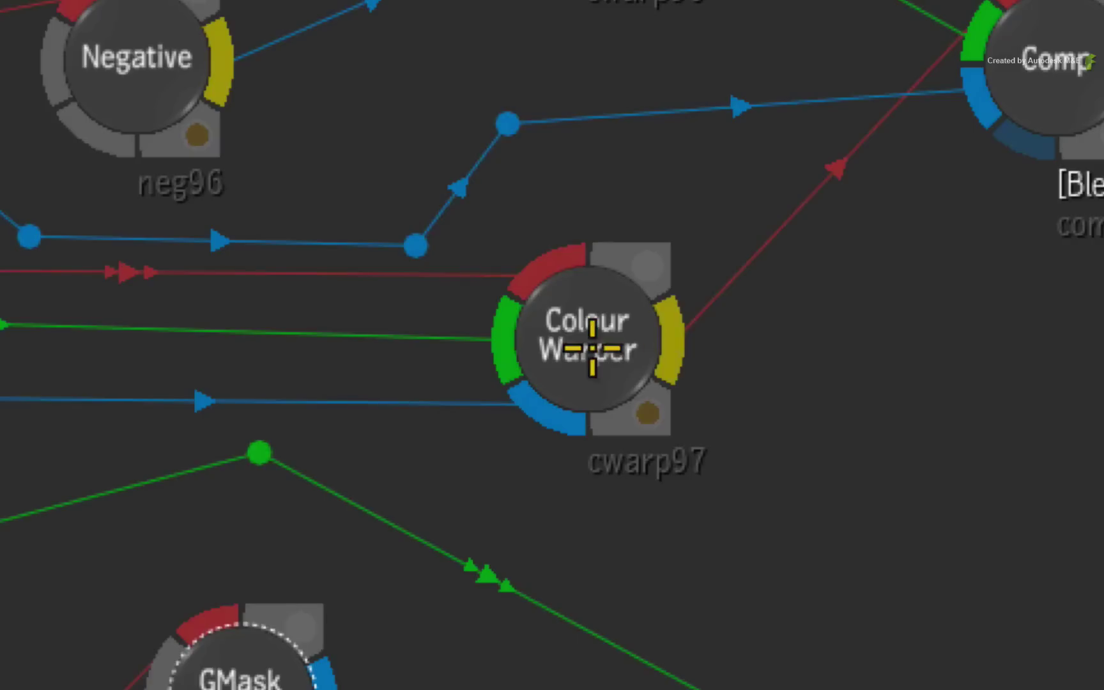
Assign the cwarp97 Colour Warper node to Context 1 from its Set as Context menu
left_click(592, 348)
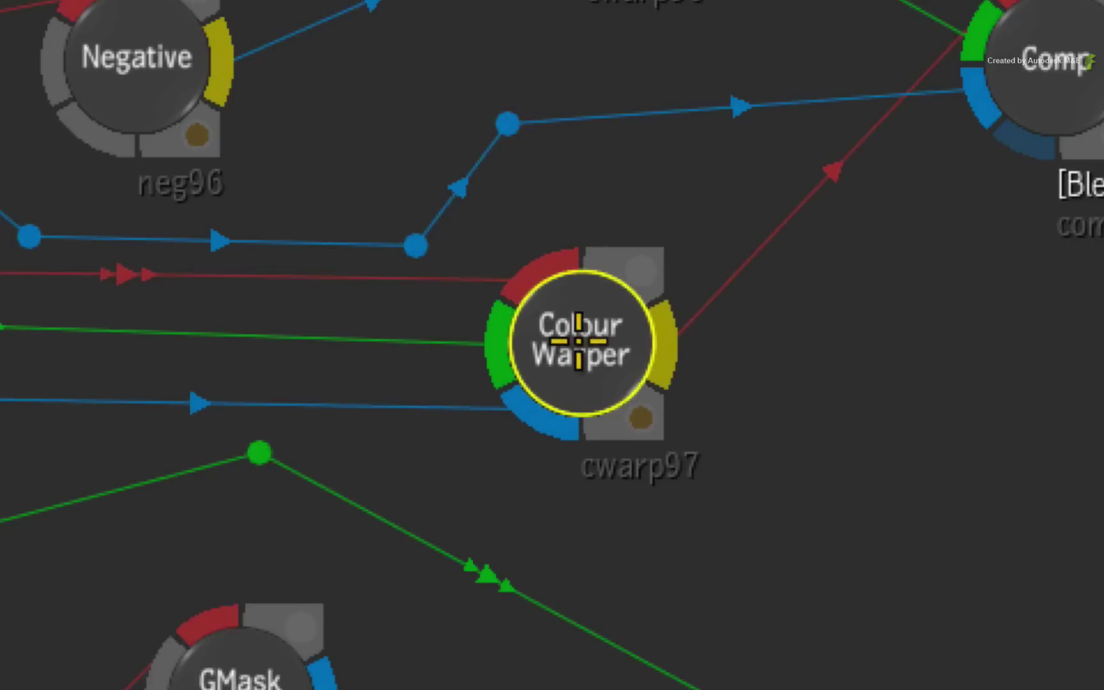
right_click(610, 336)
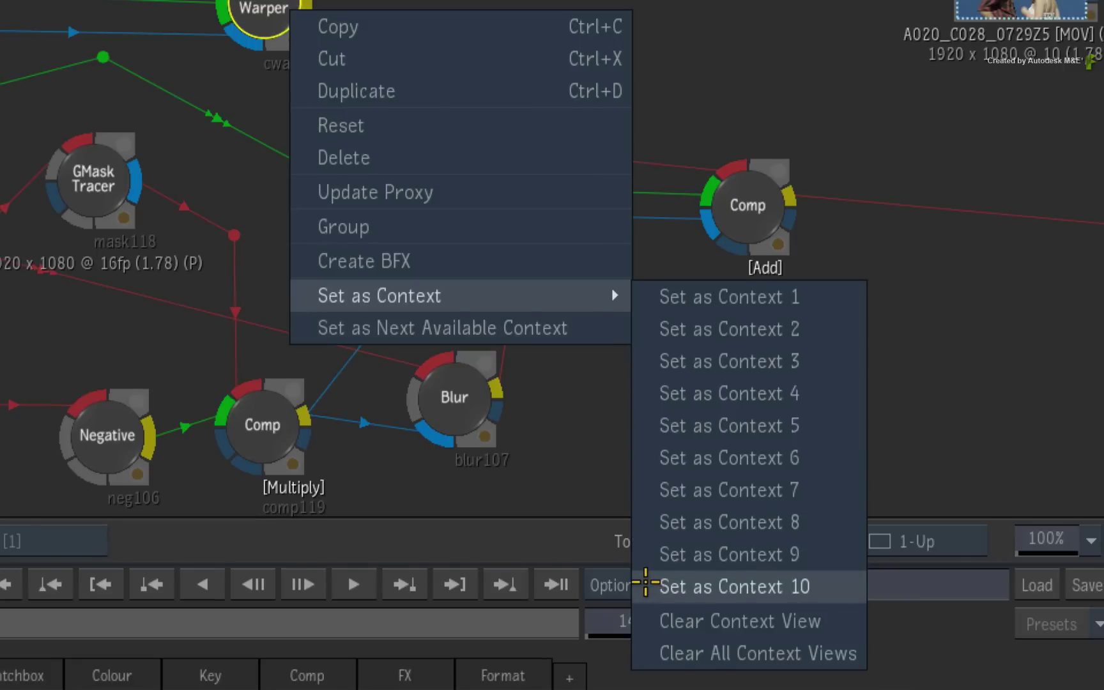
mouse_move(379, 296)
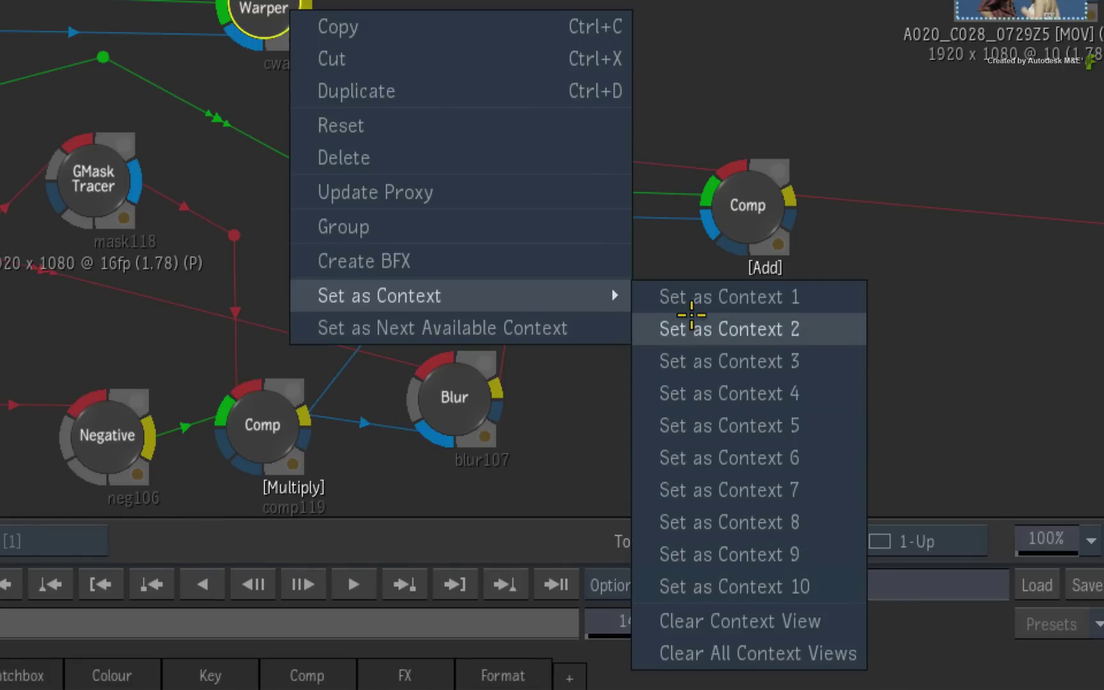
left_click(693, 297)
right_click(240, 10)
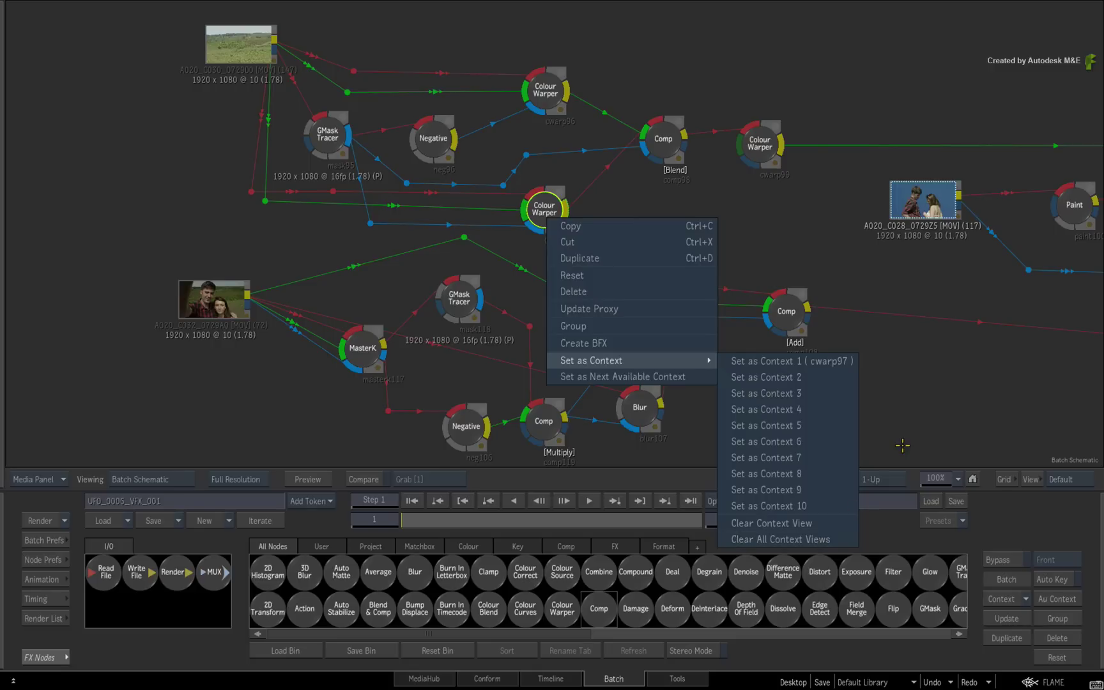
left_click(953, 405)
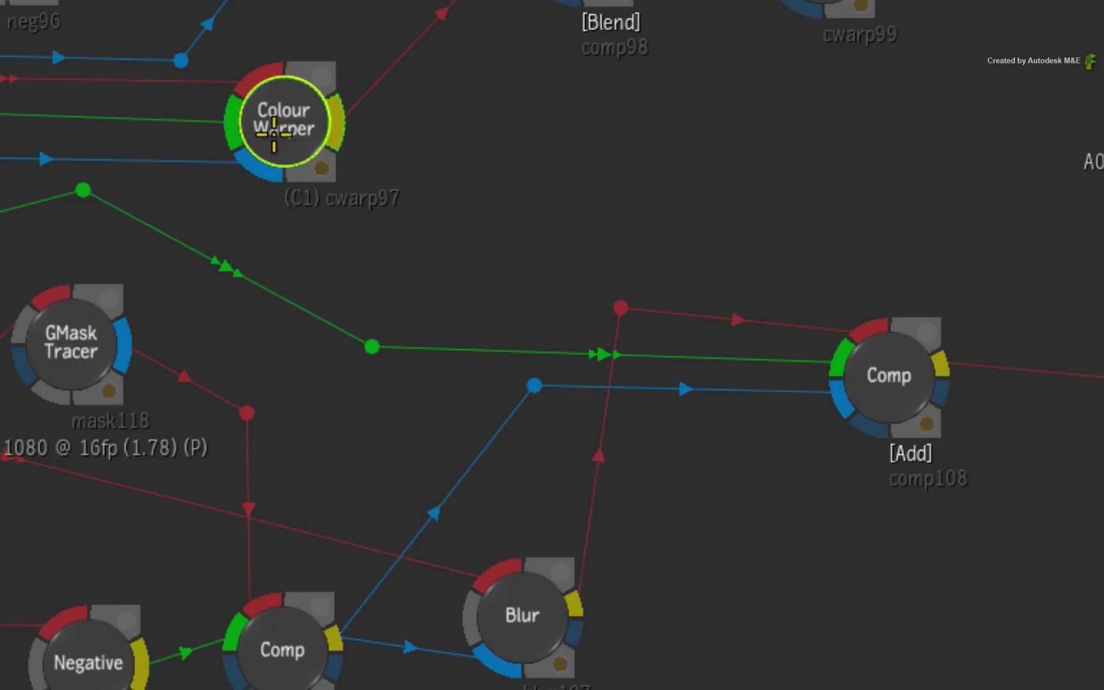
right_click(273, 134)
mouse_move(592, 362)
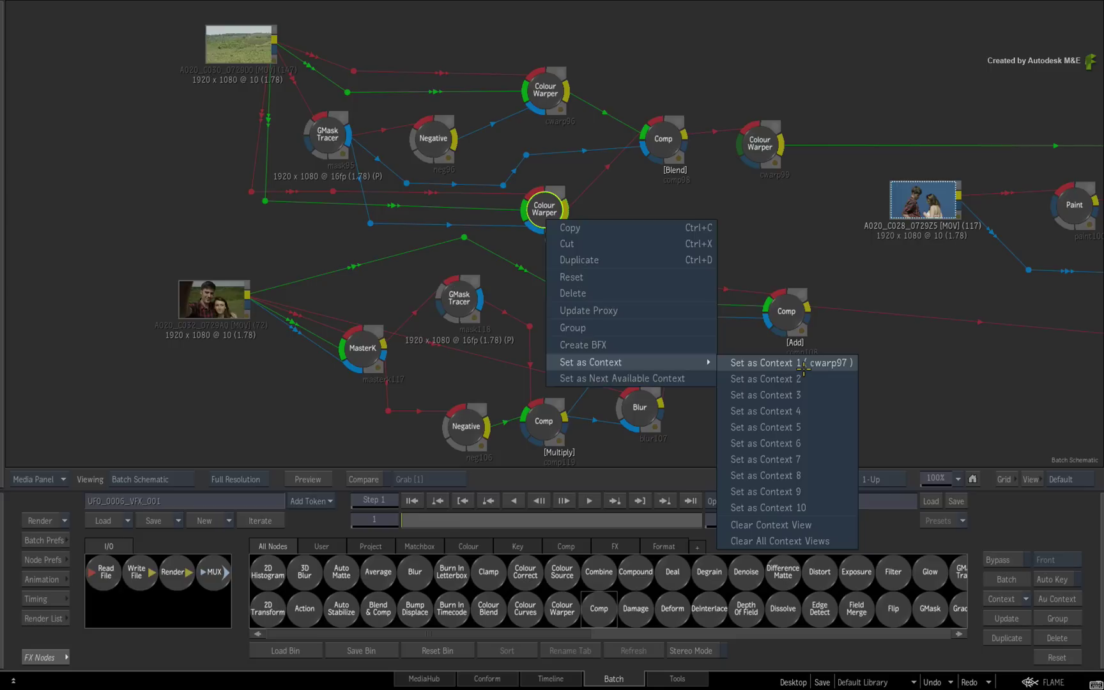
Confirm cwarp97 as Context 1, then put mask118 in Context 2 and masterk117 in Context 3
left_click(770, 363)
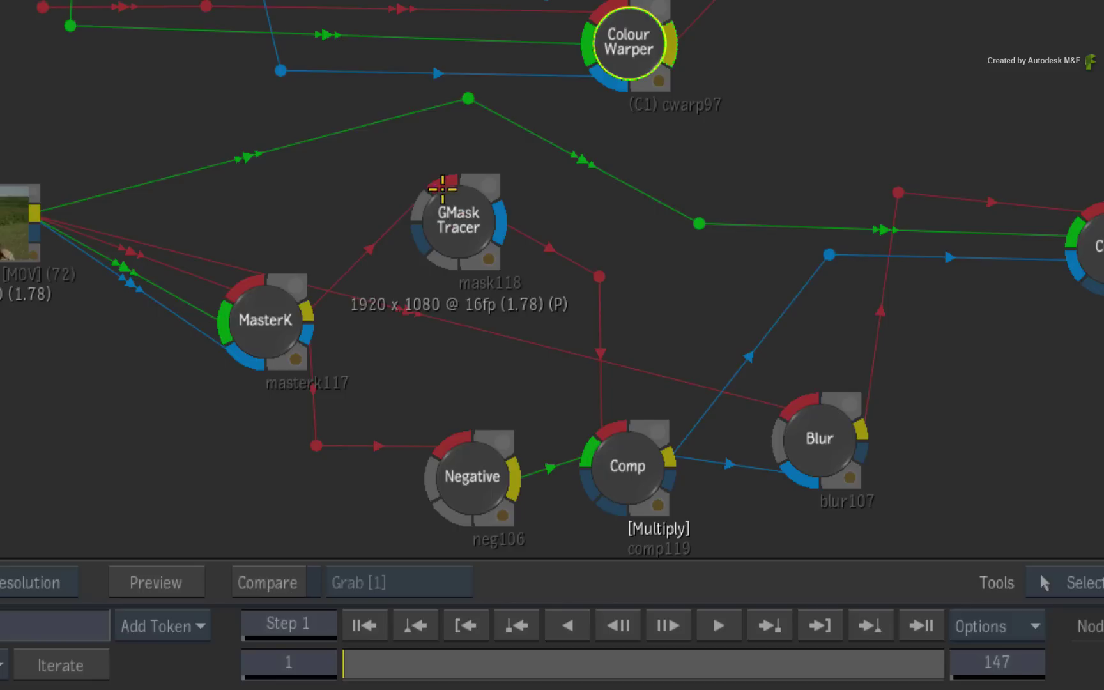
left_click(462, 289)
right_click(463, 204)
mouse_move(560, 505)
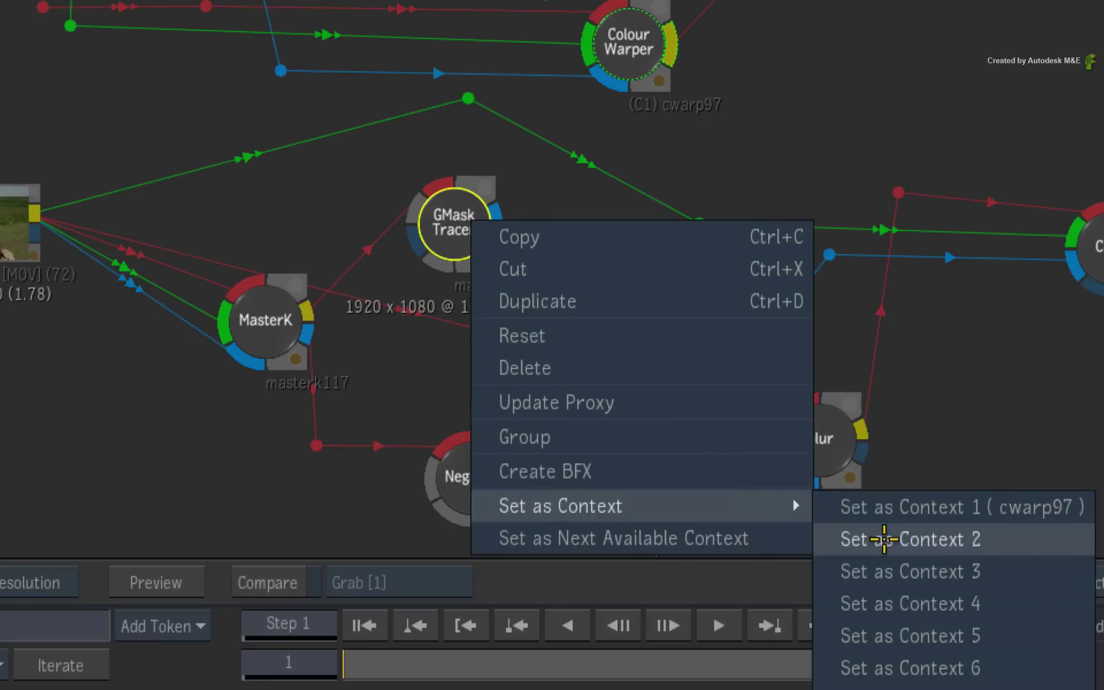
left_click(866, 537)
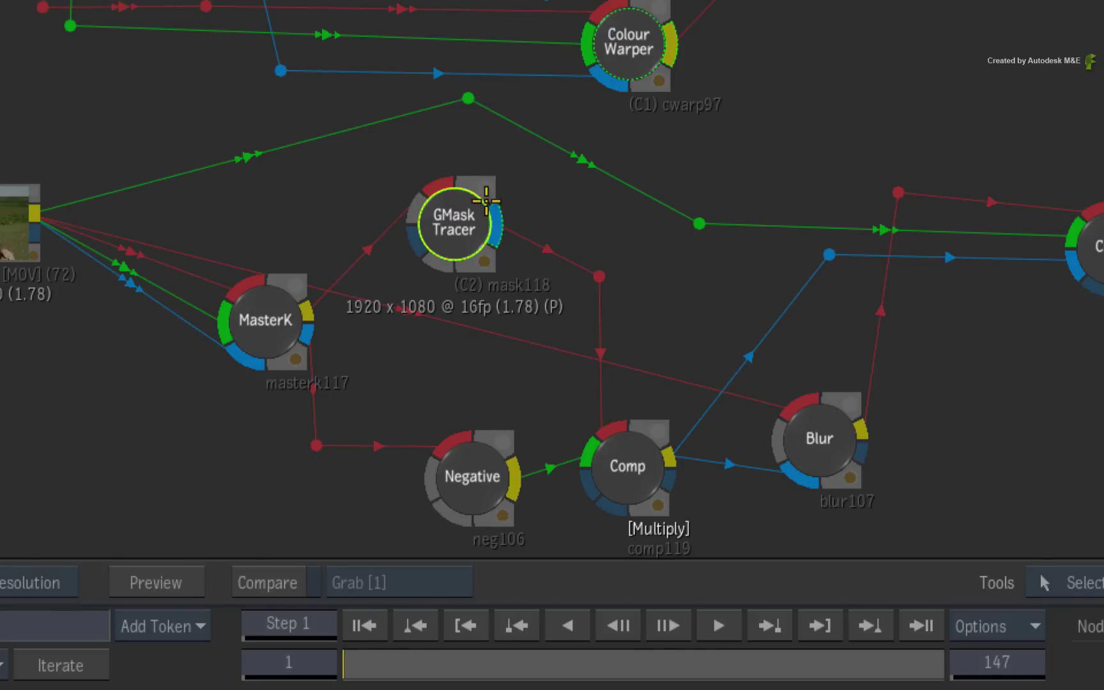
right_click(288, 331)
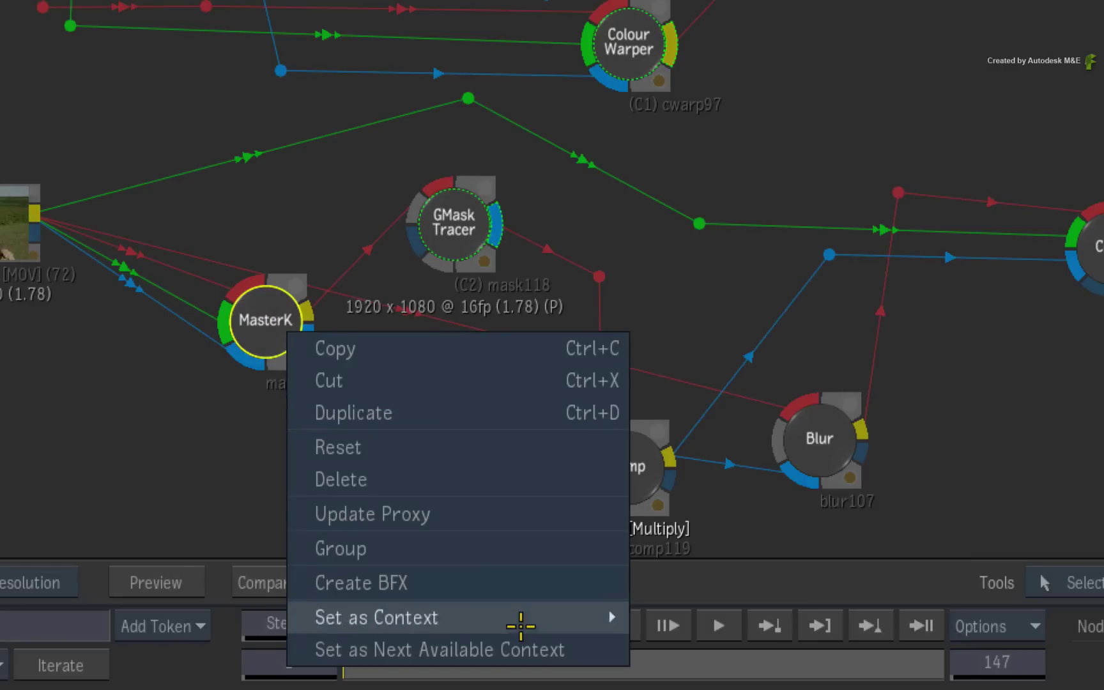
left_click(574, 650)
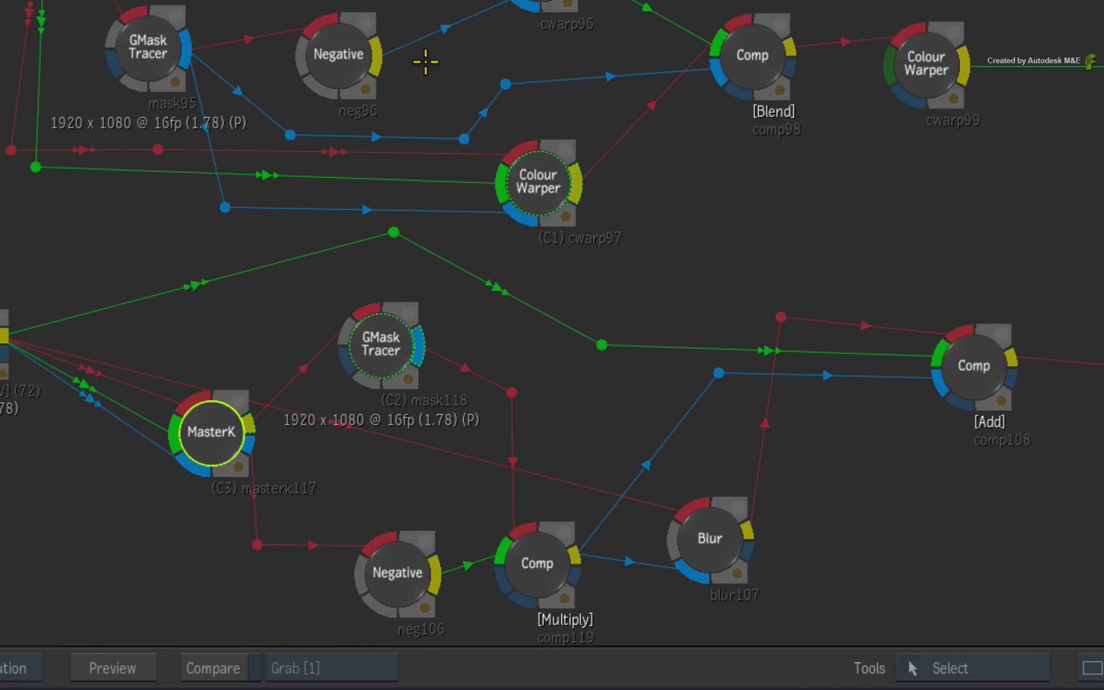
Put the neg96 Negative node in Context 1 in place of cwarp97
left_click(356, 63)
right_click(354, 66)
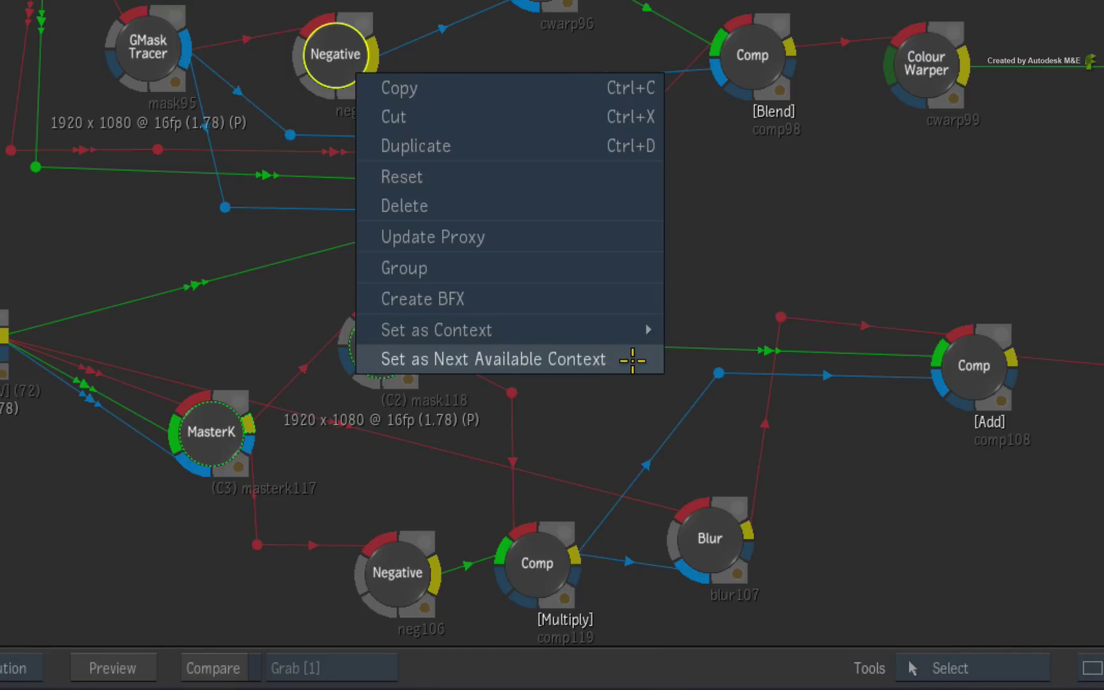
mouse_move(438, 331)
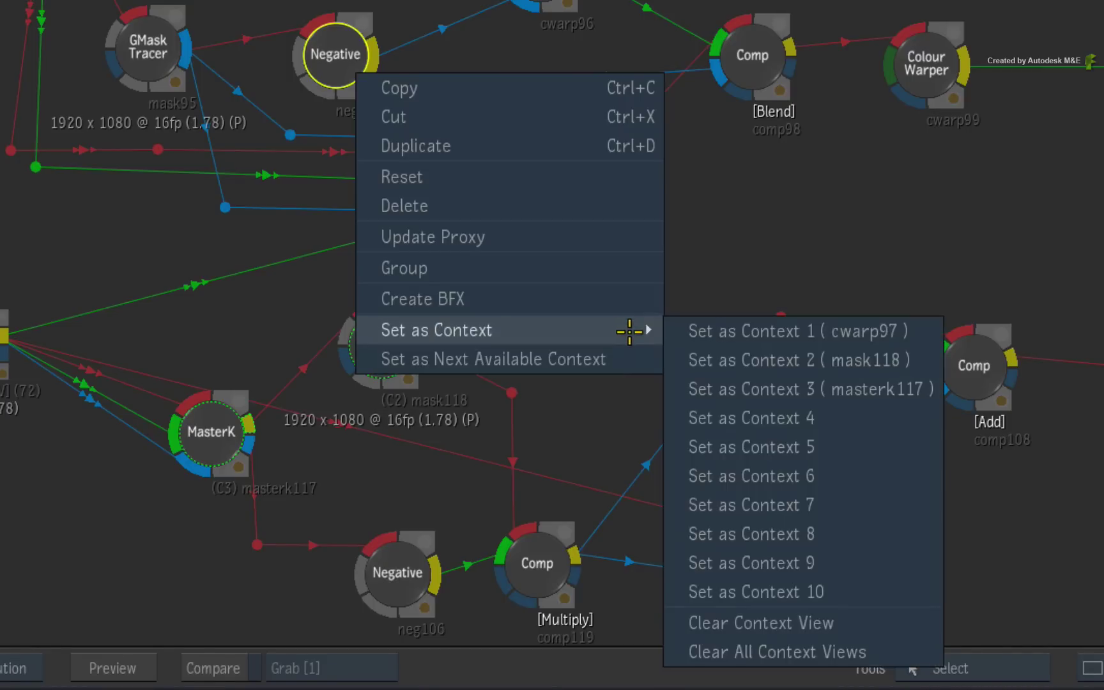
left_click(758, 333)
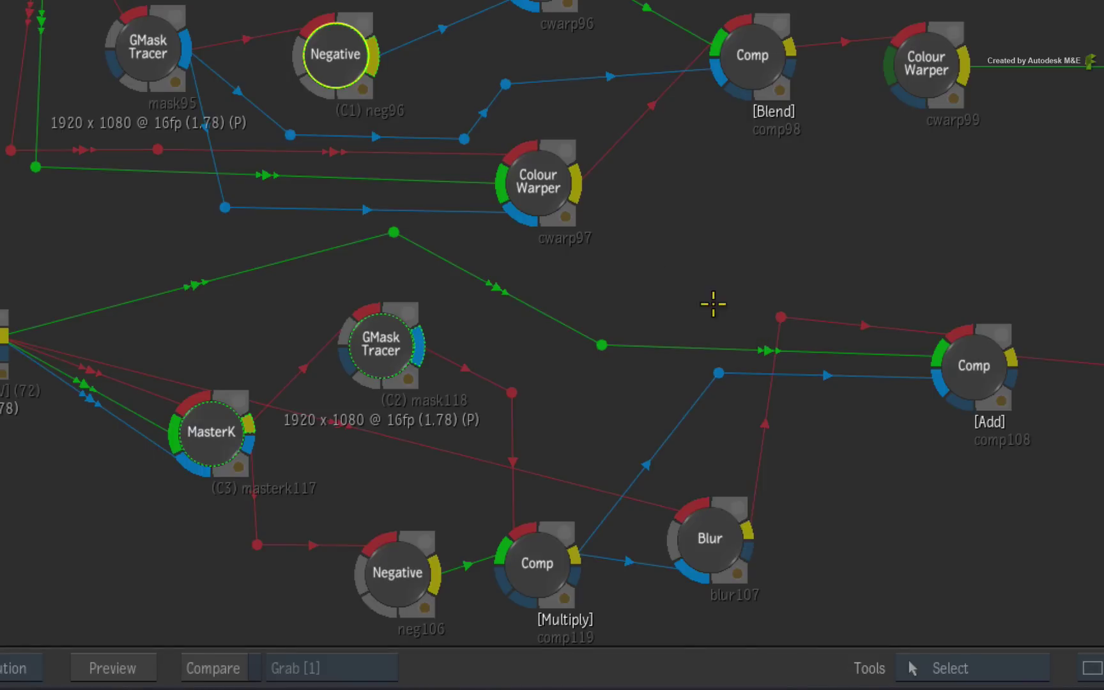
right_click(355, 78)
mouse_move(436, 337)
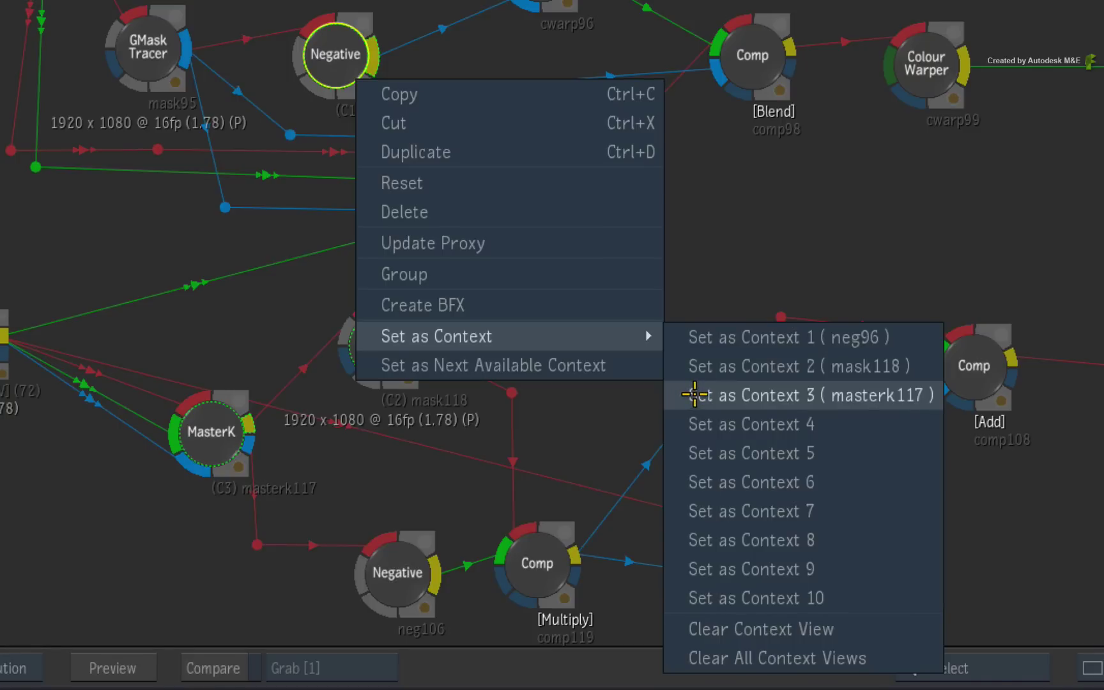
Assign cwarp97 to Context 4 with the 4 shortcut and review the context slot list
left_click(734, 277)
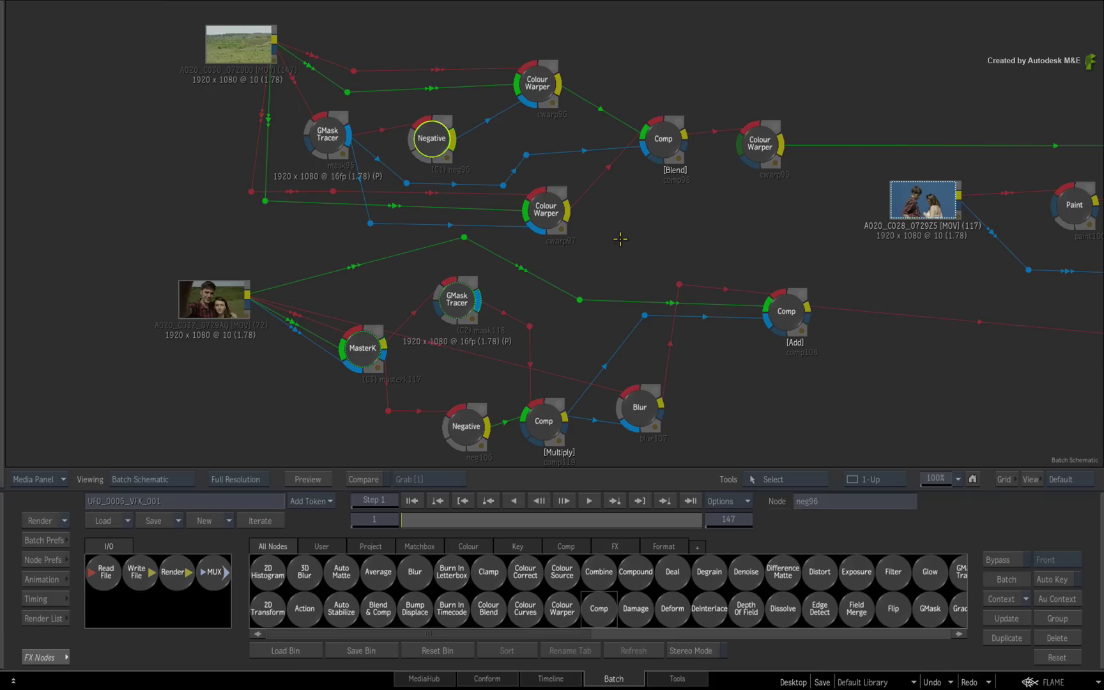
left_click(543, 213)
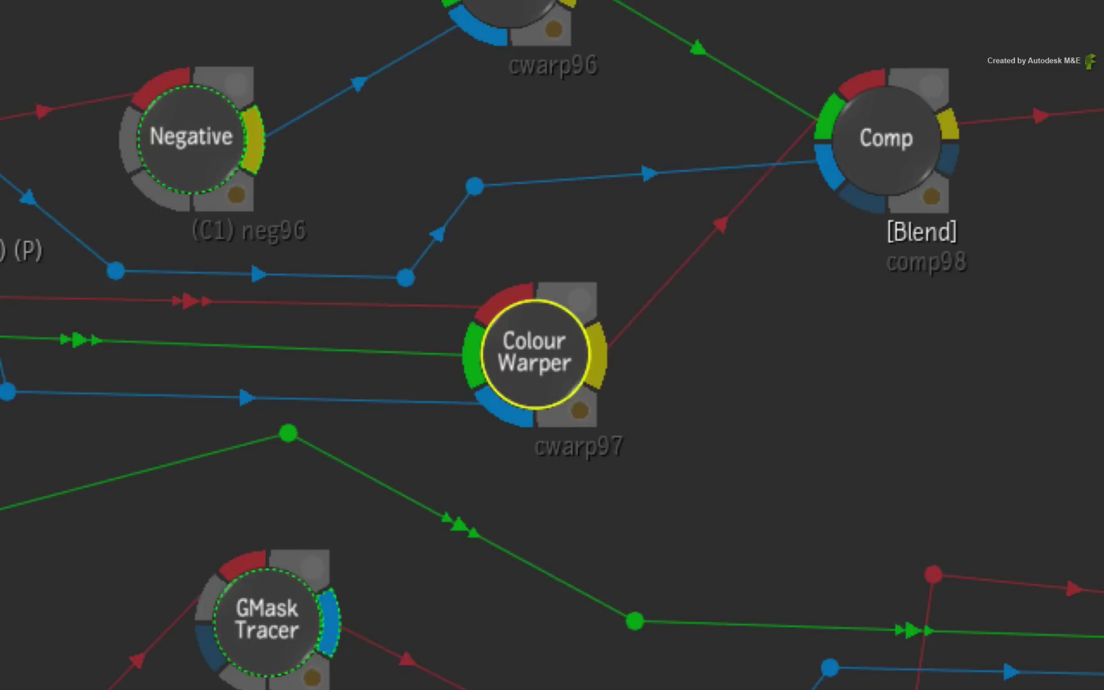
key("4")
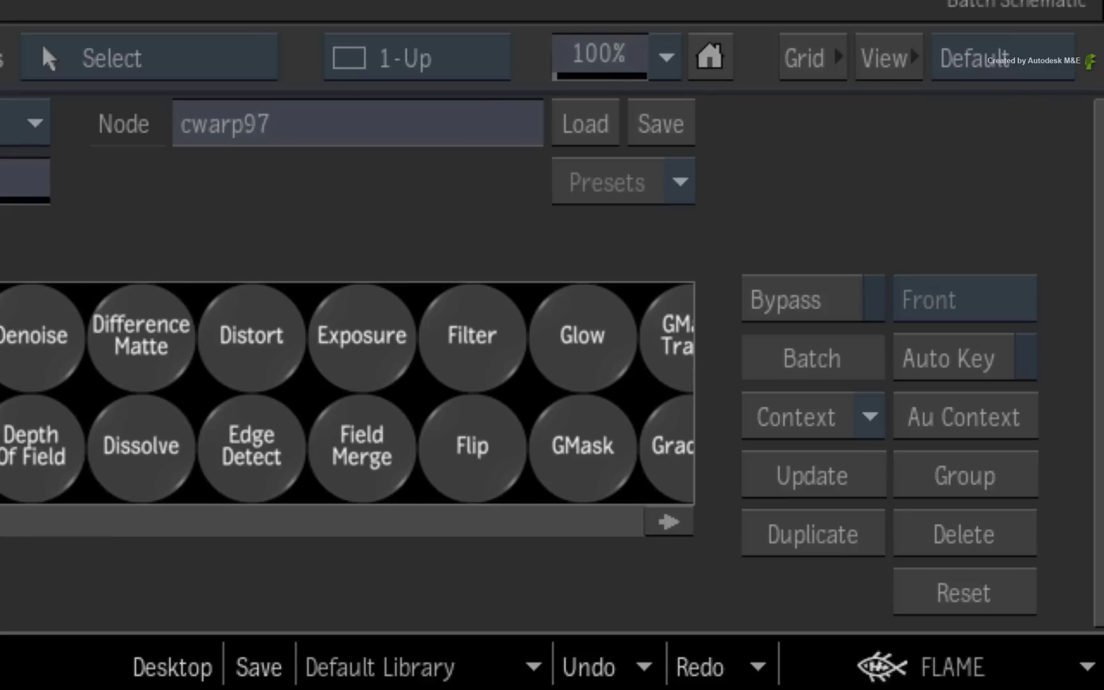
left_click(869, 418)
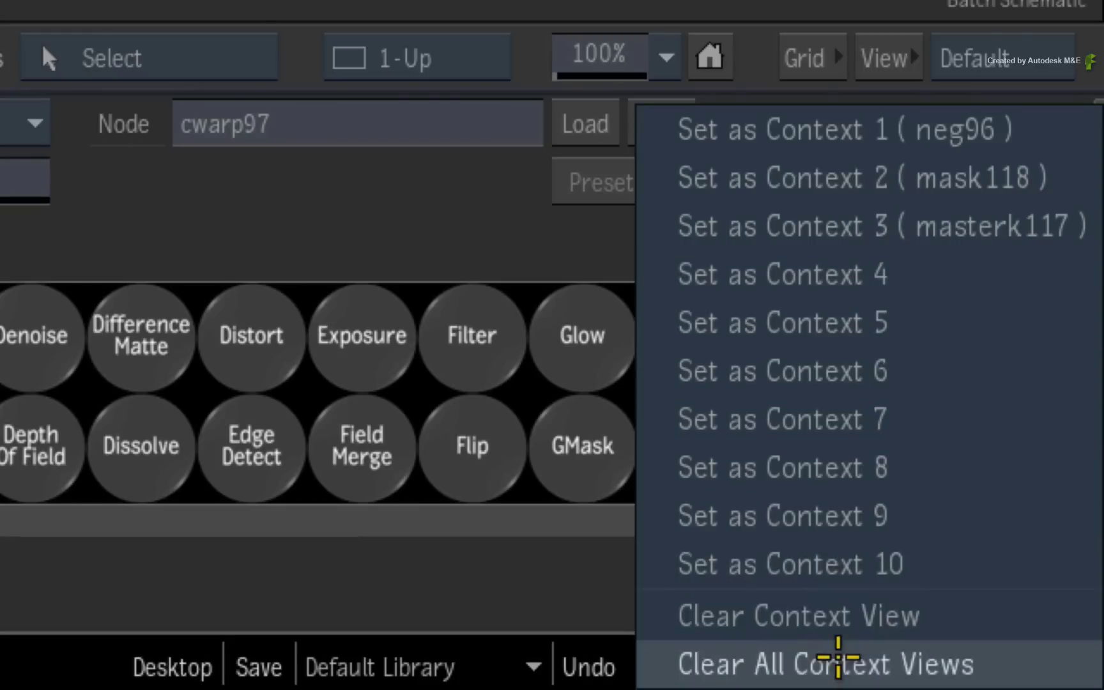
left_click(984, 265)
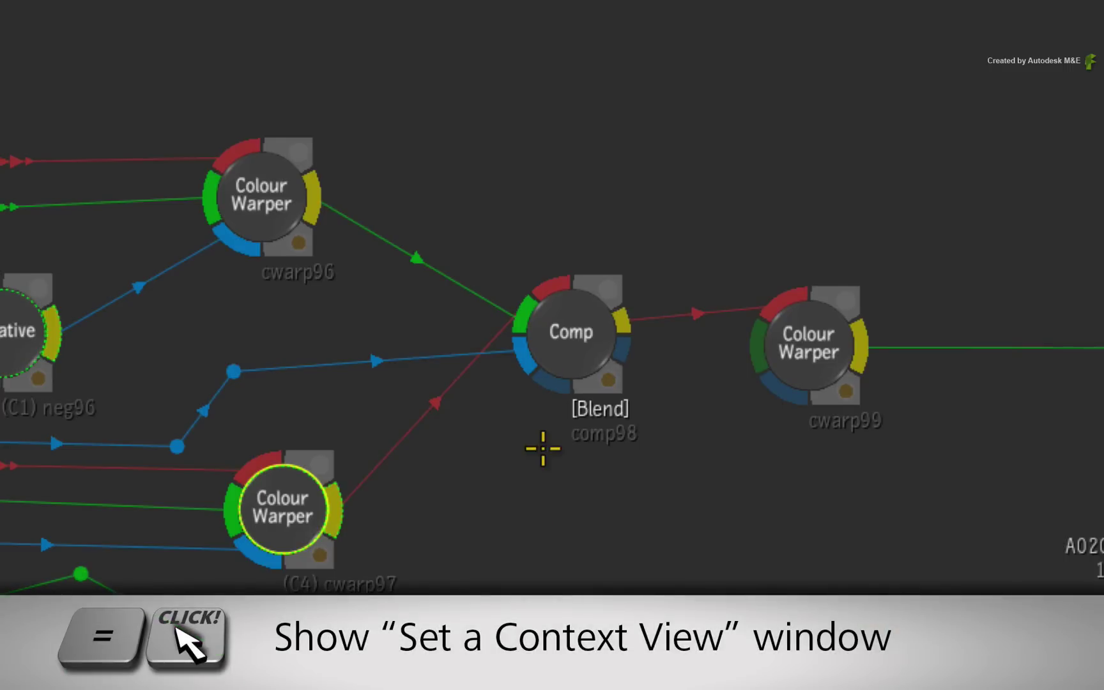
Assign the comp98 Blend Comp node to Context 5 from the context views table
key("equal")
left_click(585, 338)
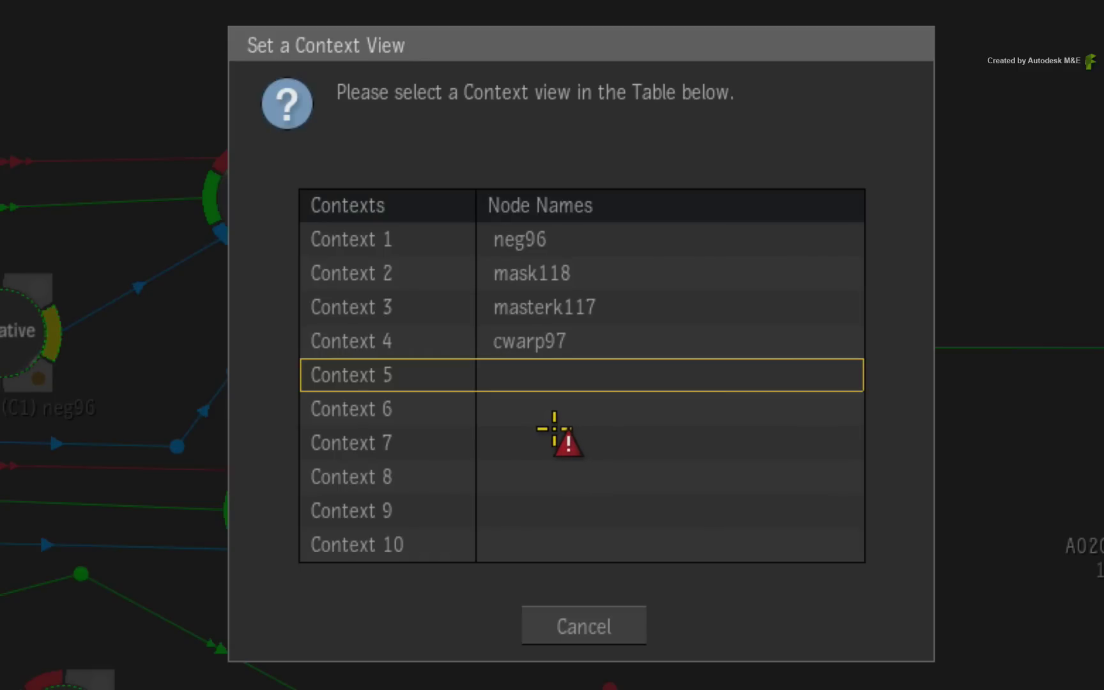
key("Return")
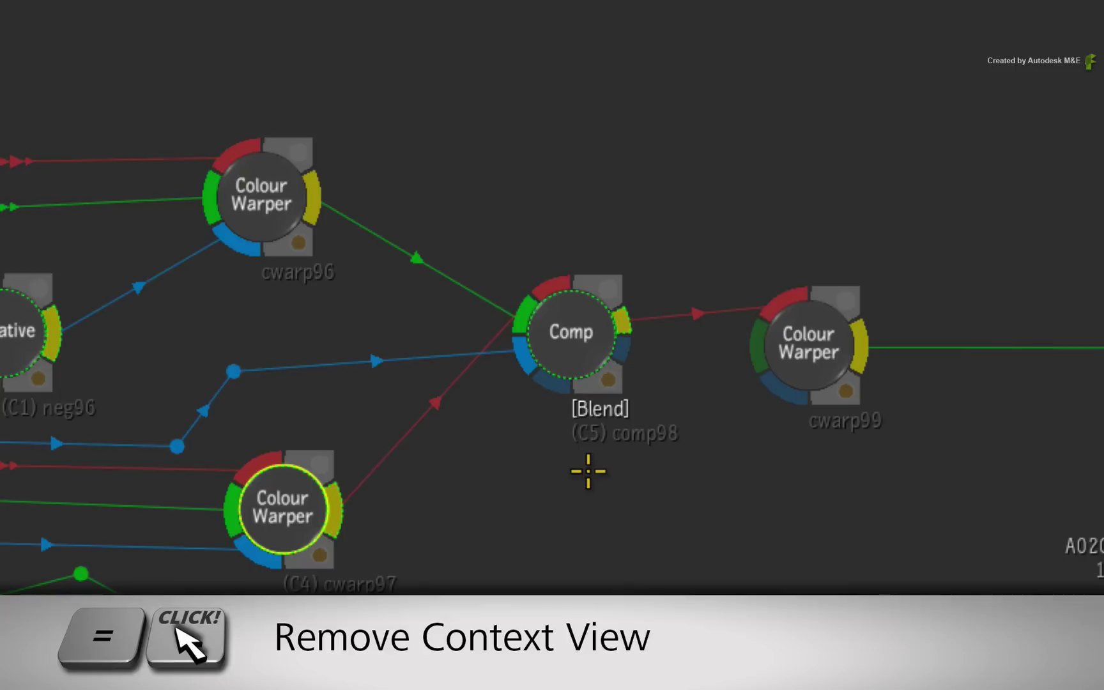
Toggle context assignments on comp98 and cwarp99, and remove cwarp97 from Context 4
key("equal")
left_click(574, 351)
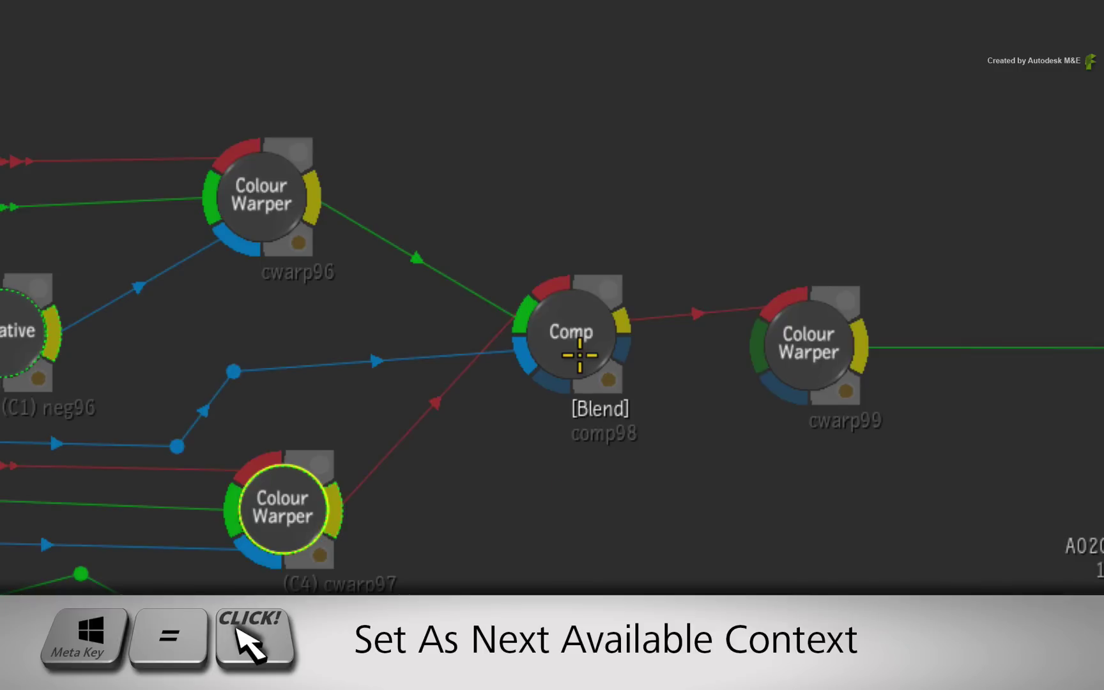
left_click(579, 353, "super")
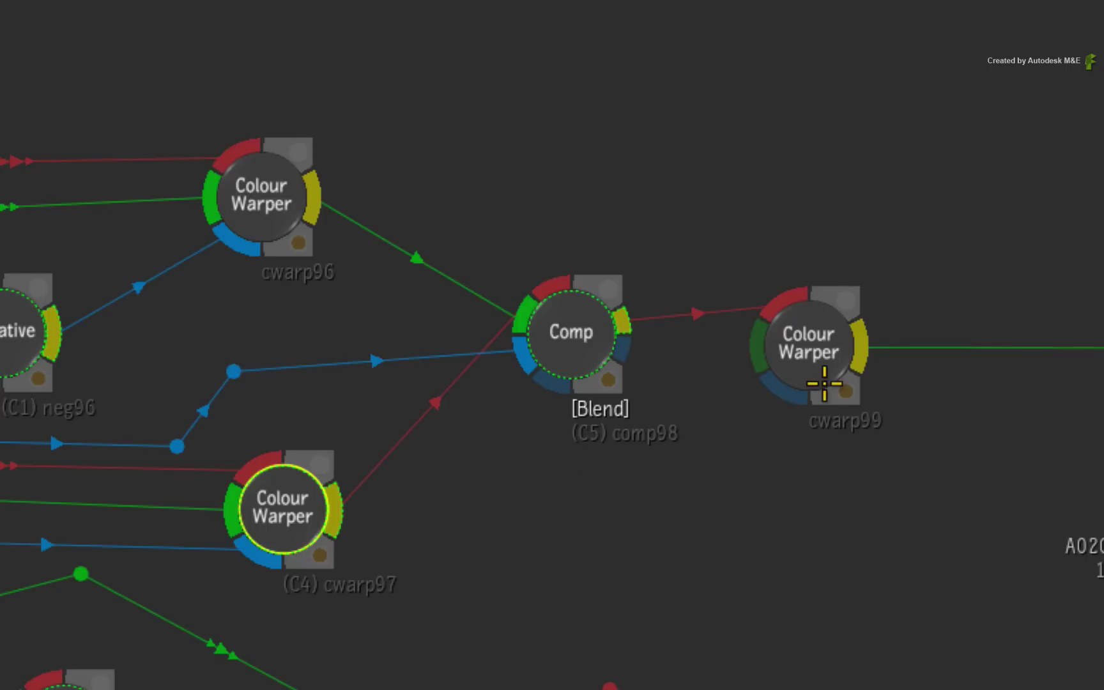
left_click(815, 371)
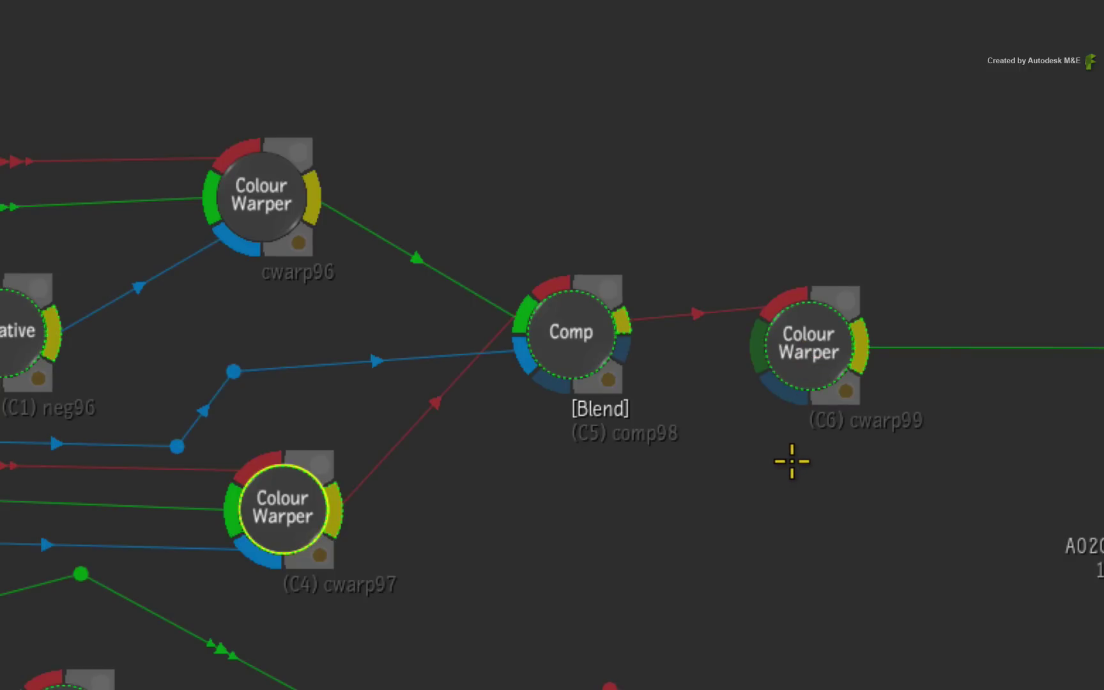
left_click(802, 341)
left_click(572, 346)
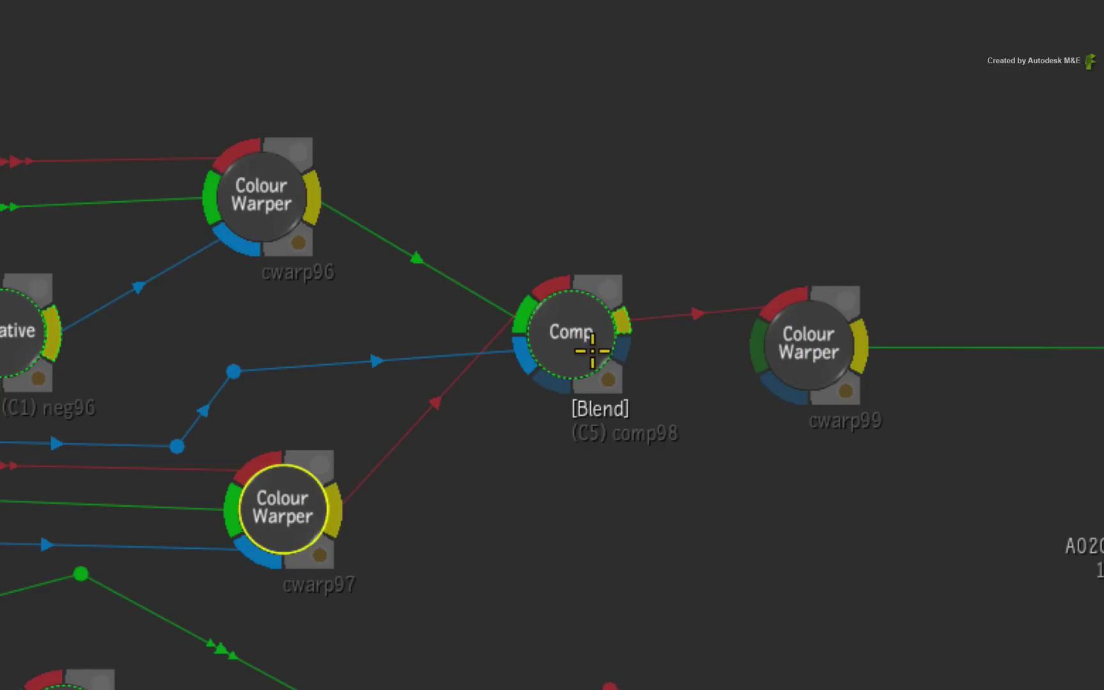
left_click(589, 330)
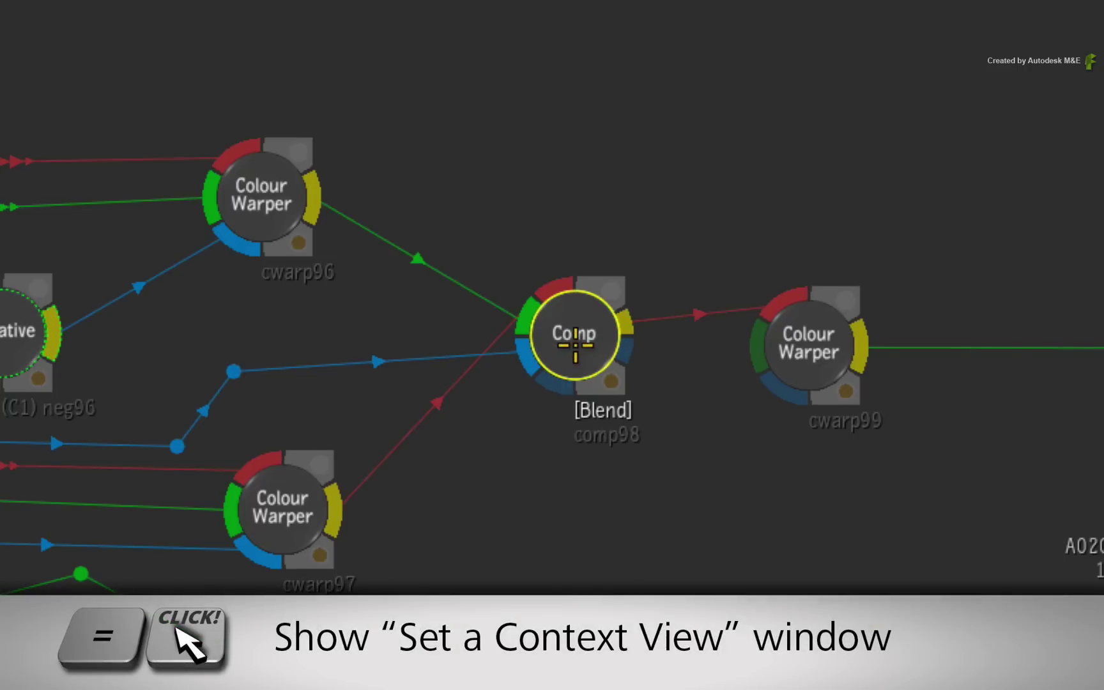
Assign the comp98 Comp node to Context 4 from the context views table
key("equal")
left_click(576, 345)
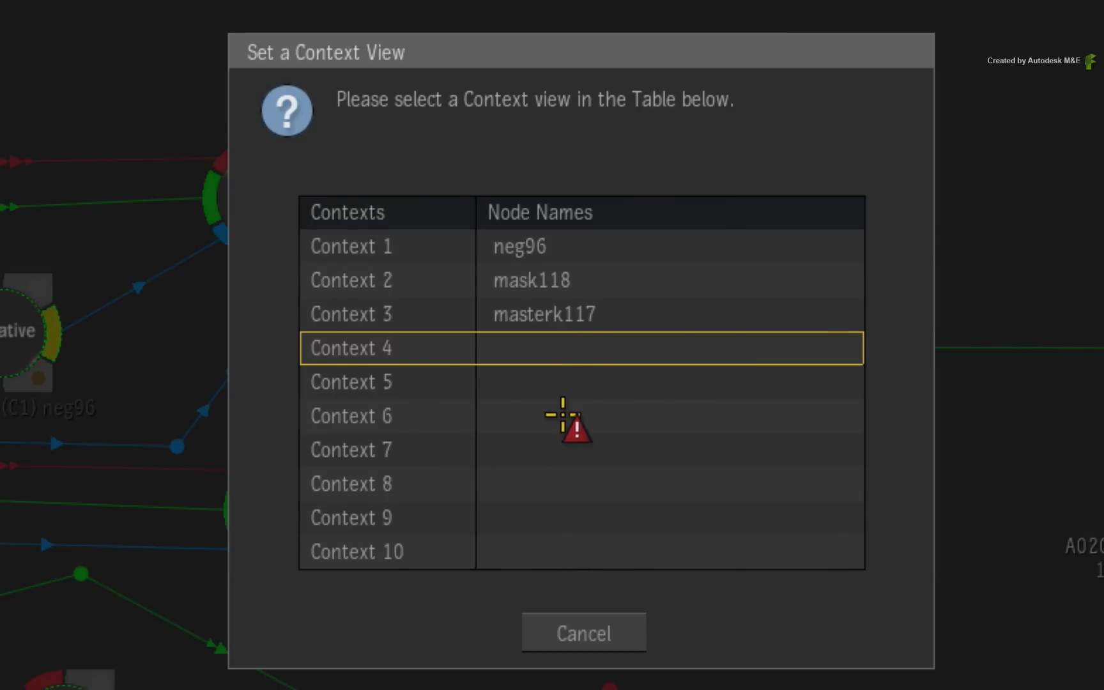
left_click(580, 347)
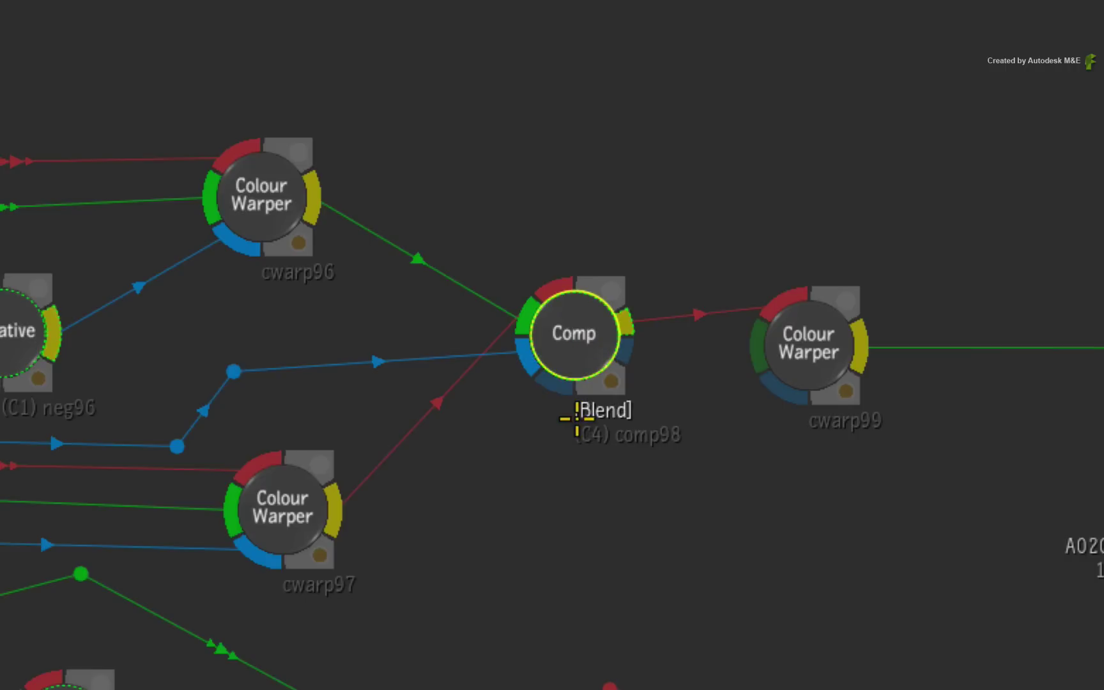
Assign the cwarp99 Colour Warper node to Context 9 using Ctrl+Alt+C
left_click(757, 156)
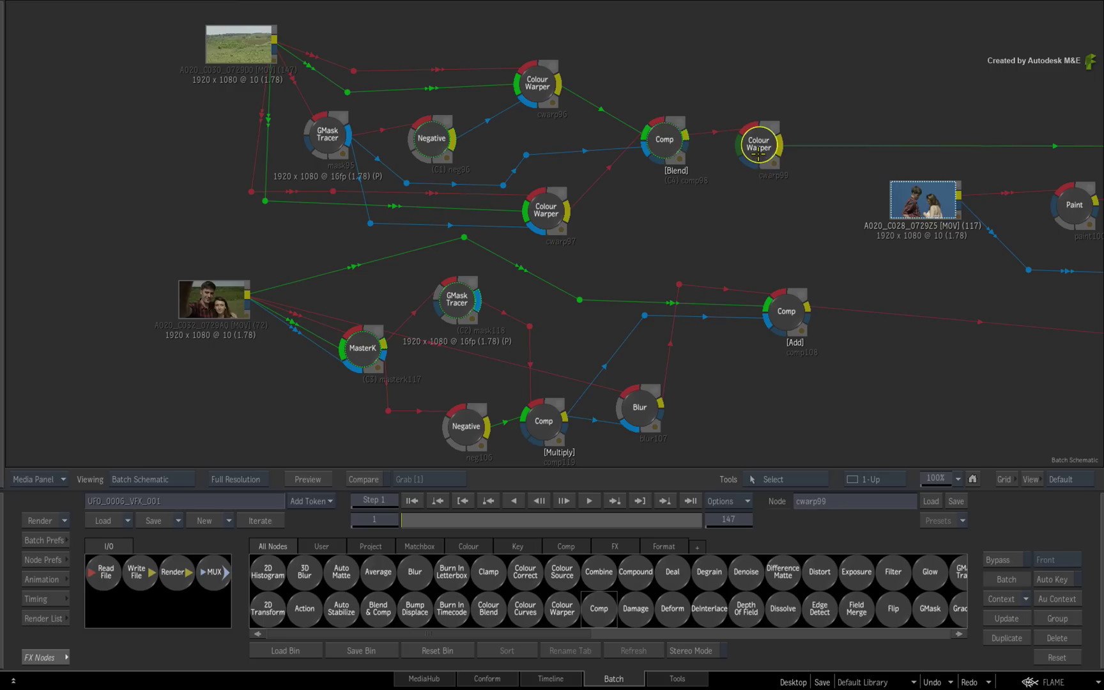
key("ctrl+alt+c")
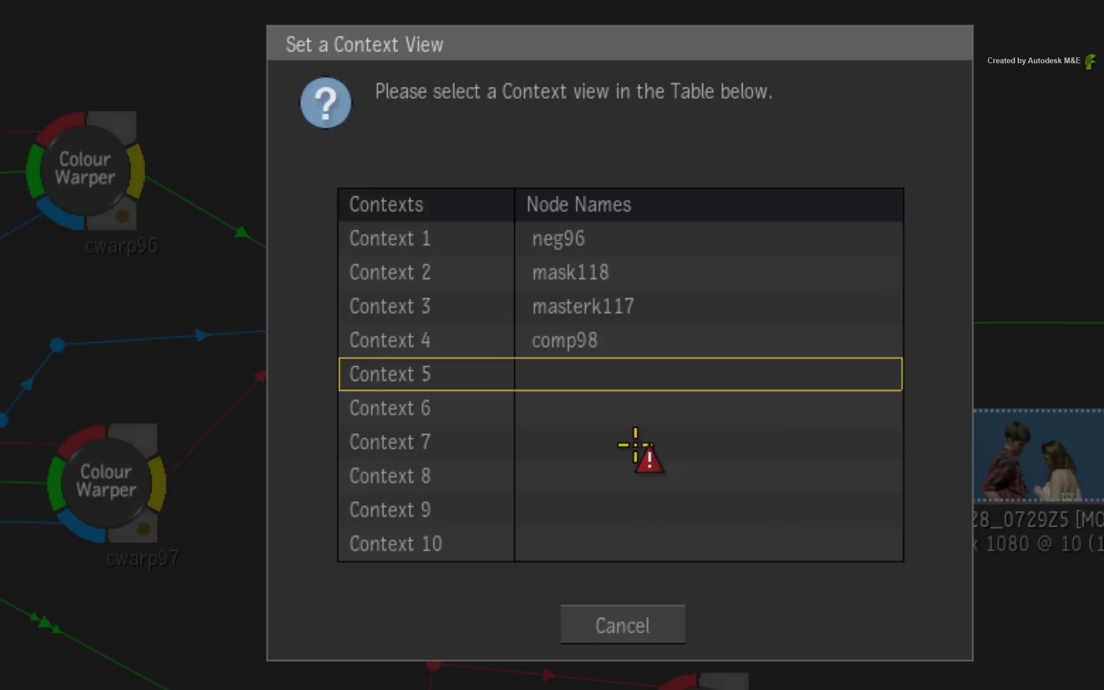
left_click(768, 197)
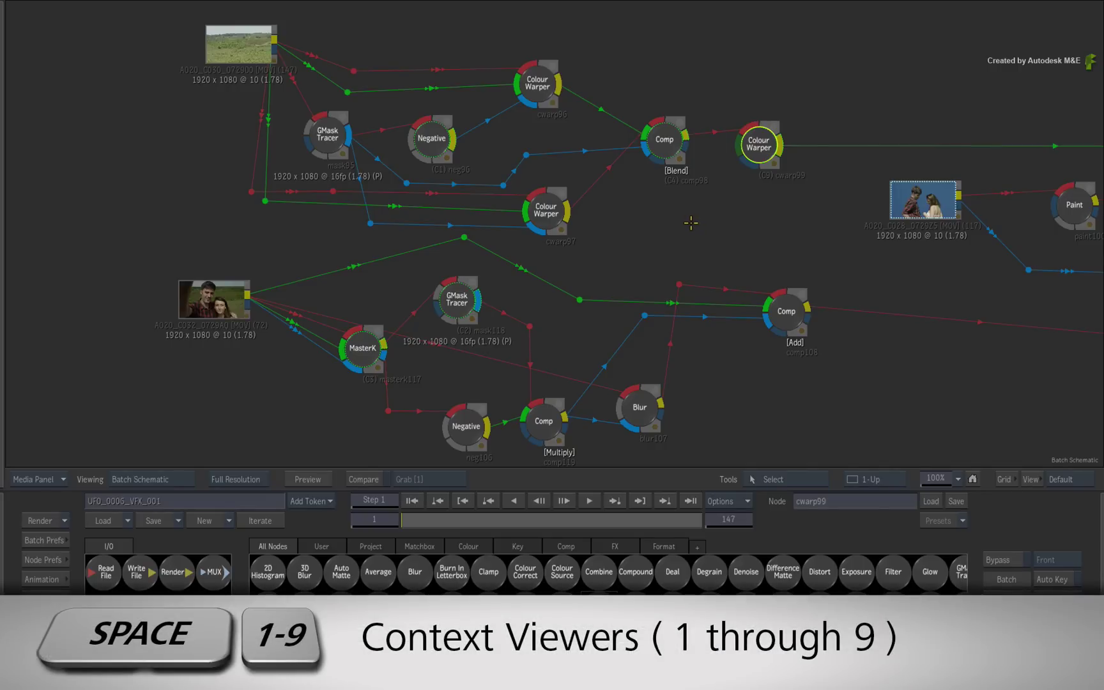
key("space+1")
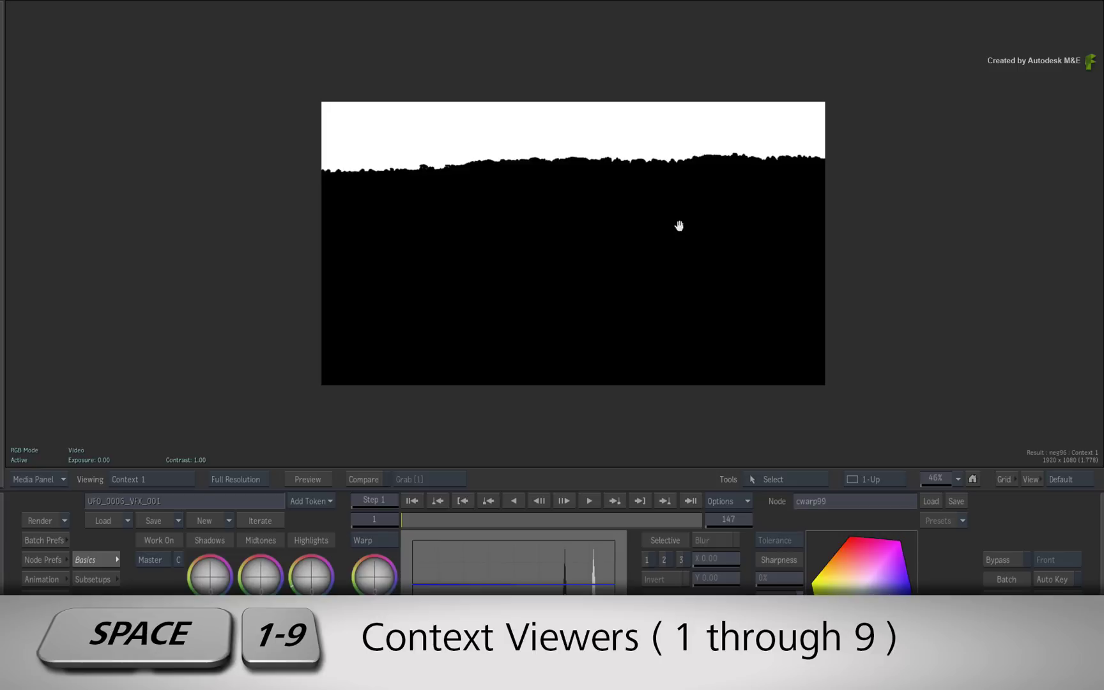
key("space+2")
key("space+3")
key("space+9")
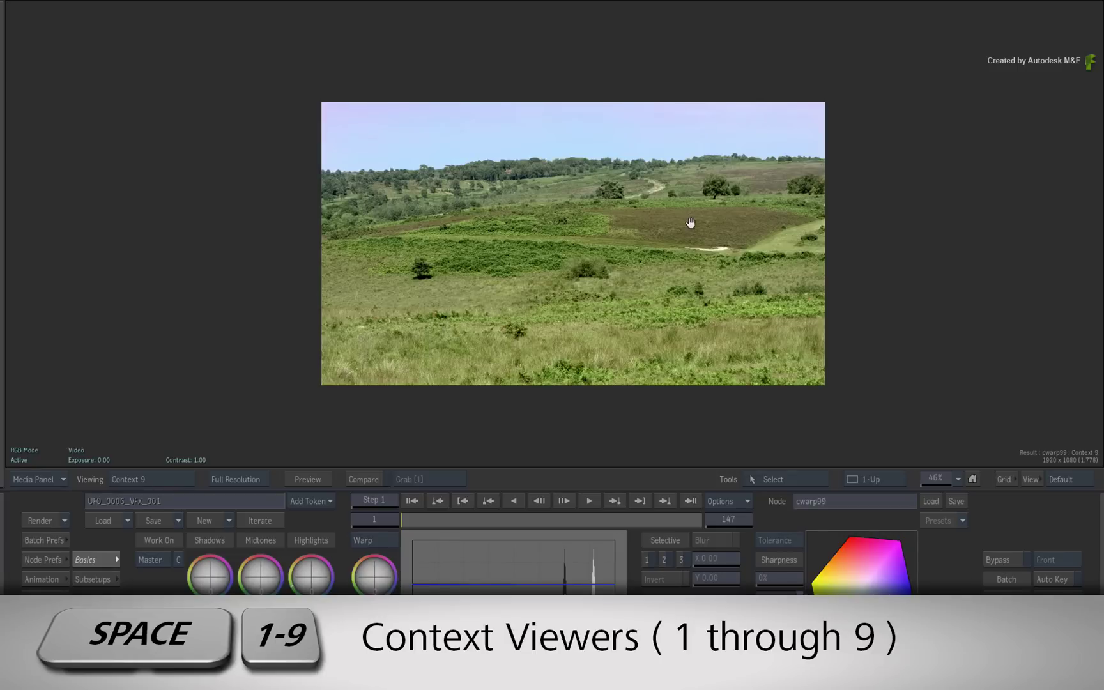
key("space+1")
key("Tab")
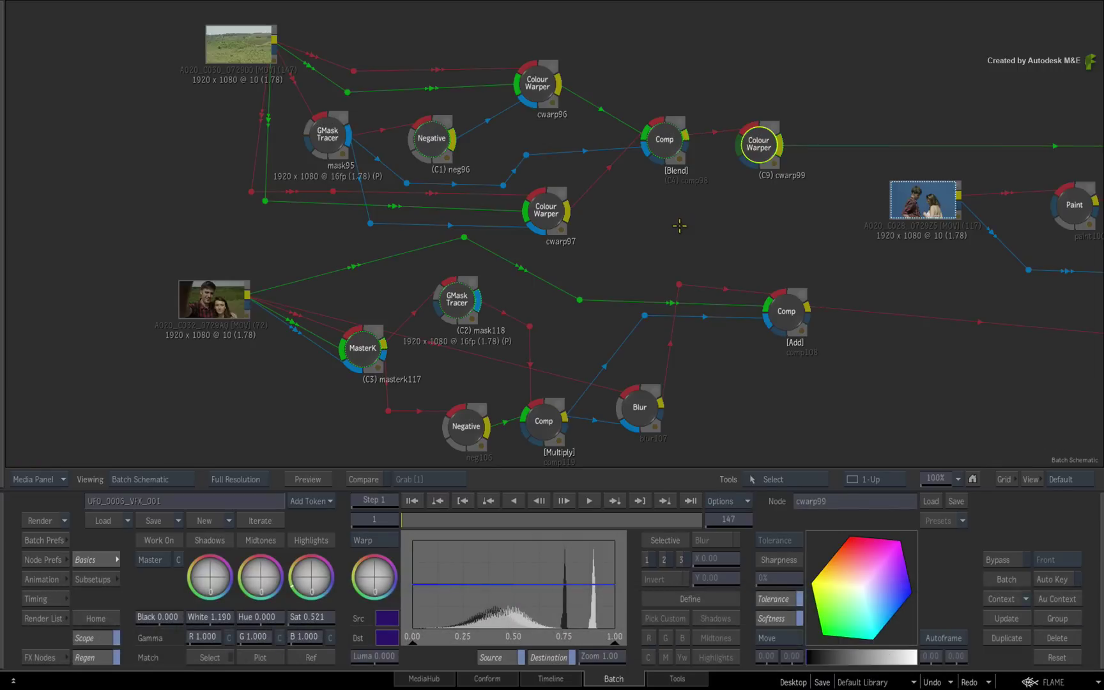
key("space+0")
Browse the viewer's View and Compare lists and the Timeline context list, then return to Batch
left_click(177, 476)
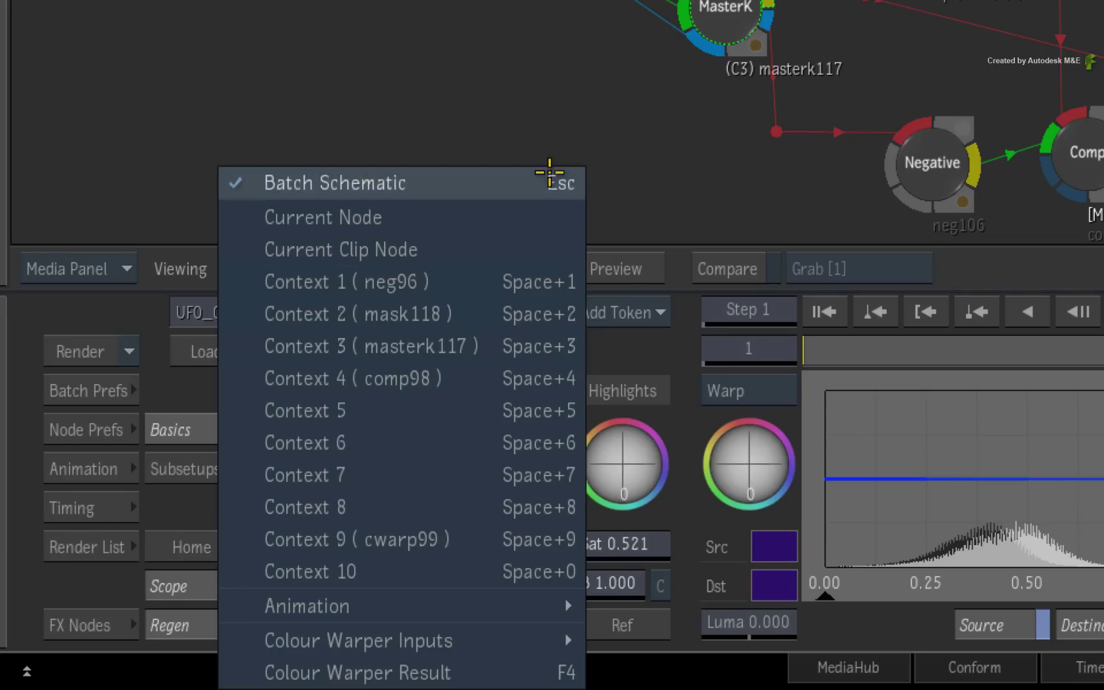
left_click(555, 180)
left_click(731, 275)
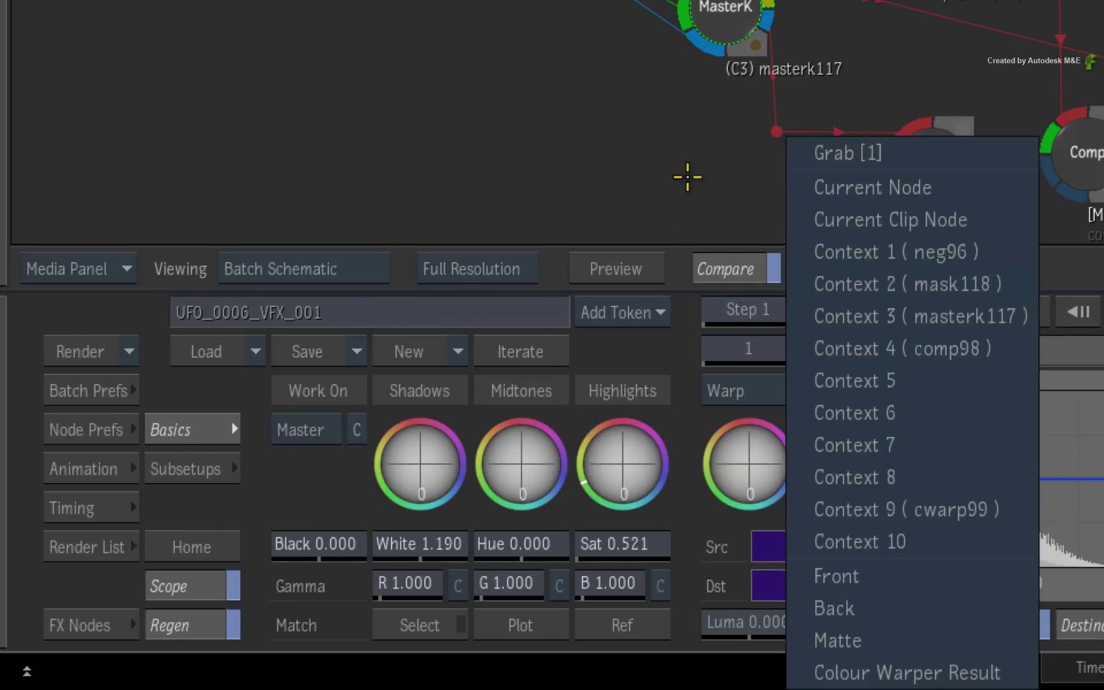
left_click(688, 177)
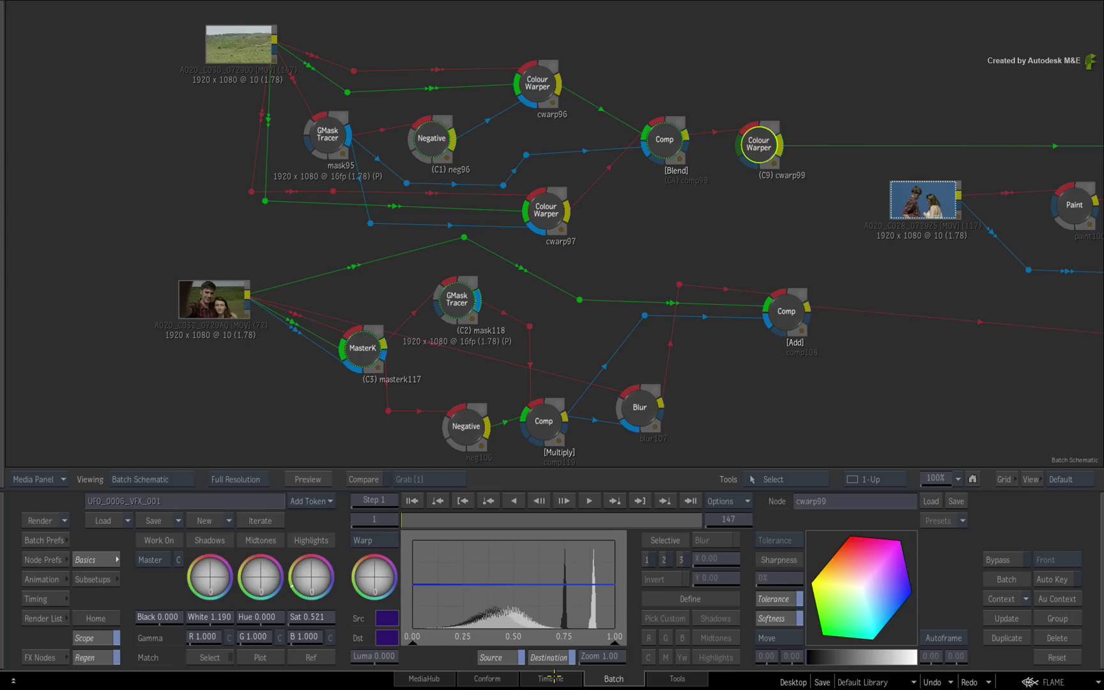
left_click(553, 678)
left_click(338, 12)
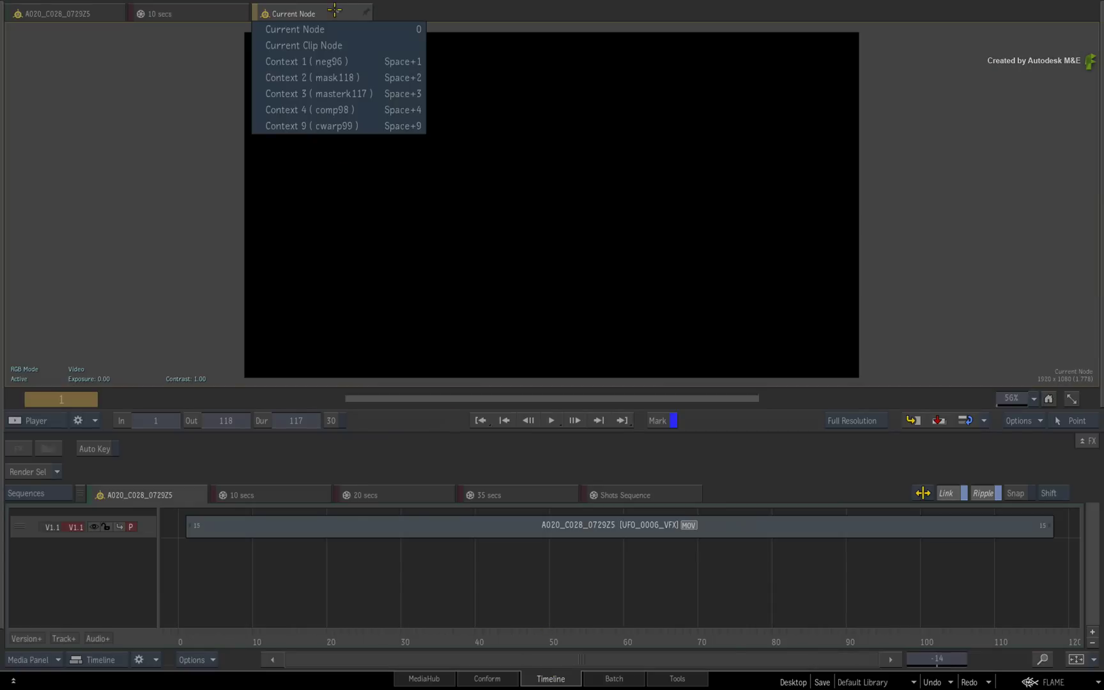
left_click(292, 11)
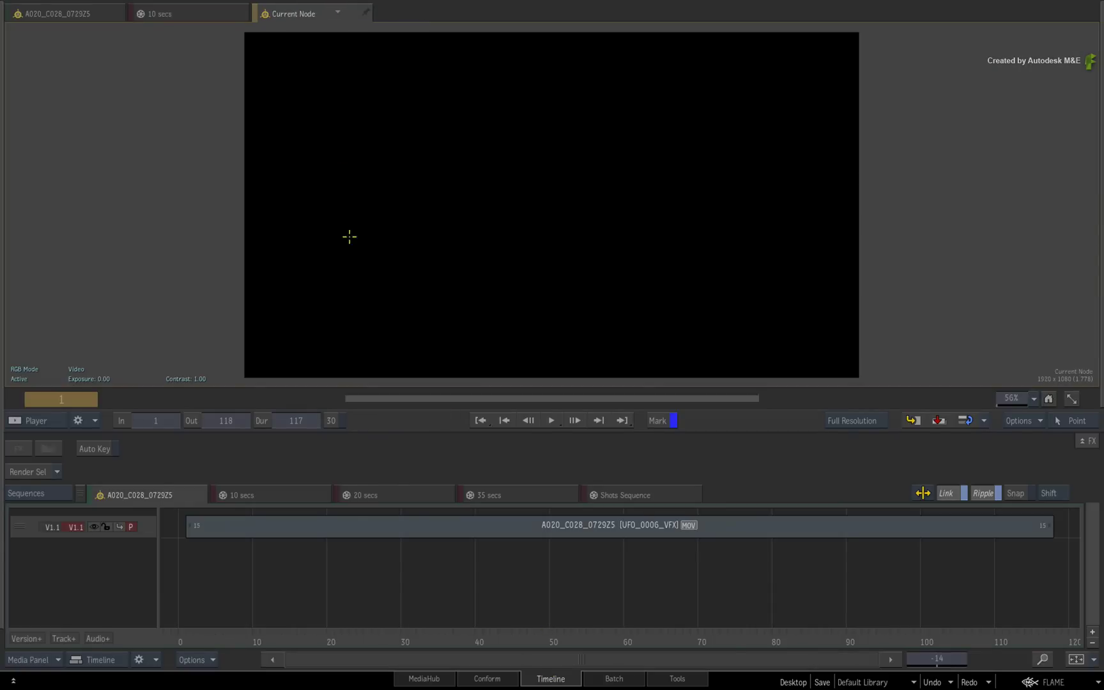
left_click(596, 678)
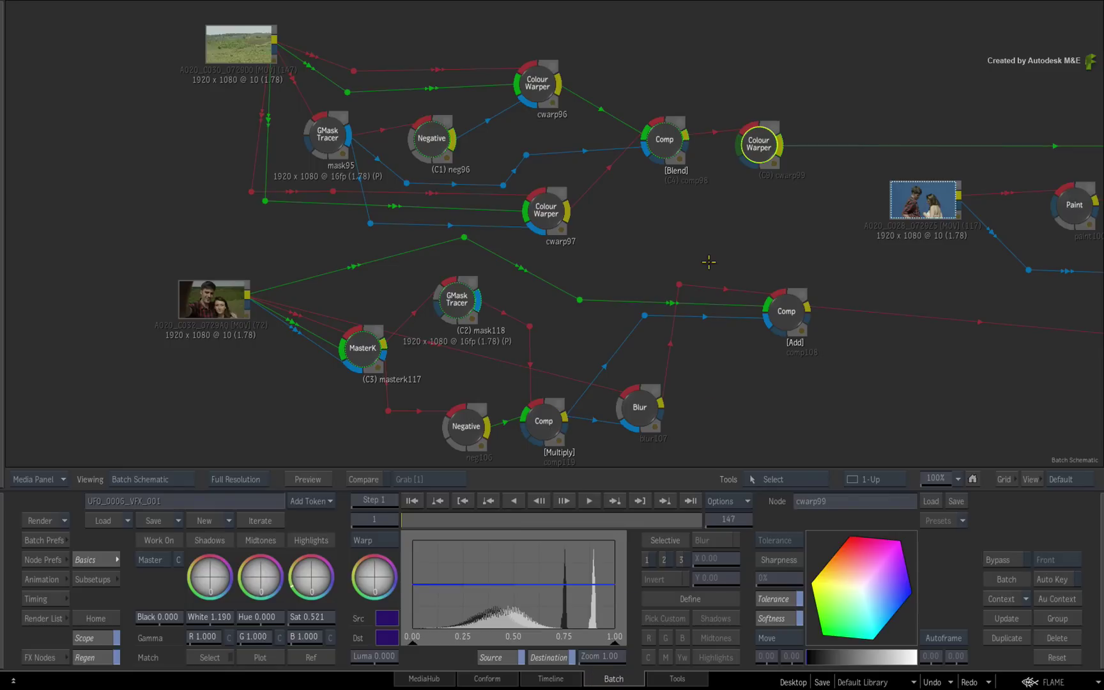
Show the effects node bin and give the Glow101 node context view 5
key("ctrl+b")
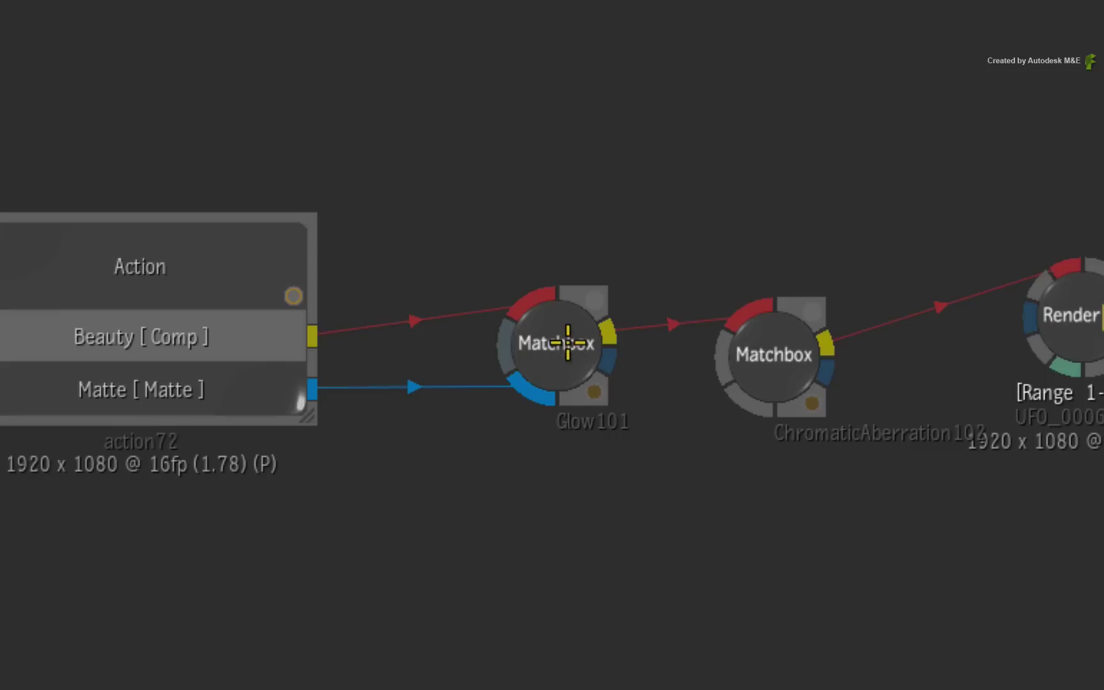
left_click(793, 185)
left_click(786, 211)
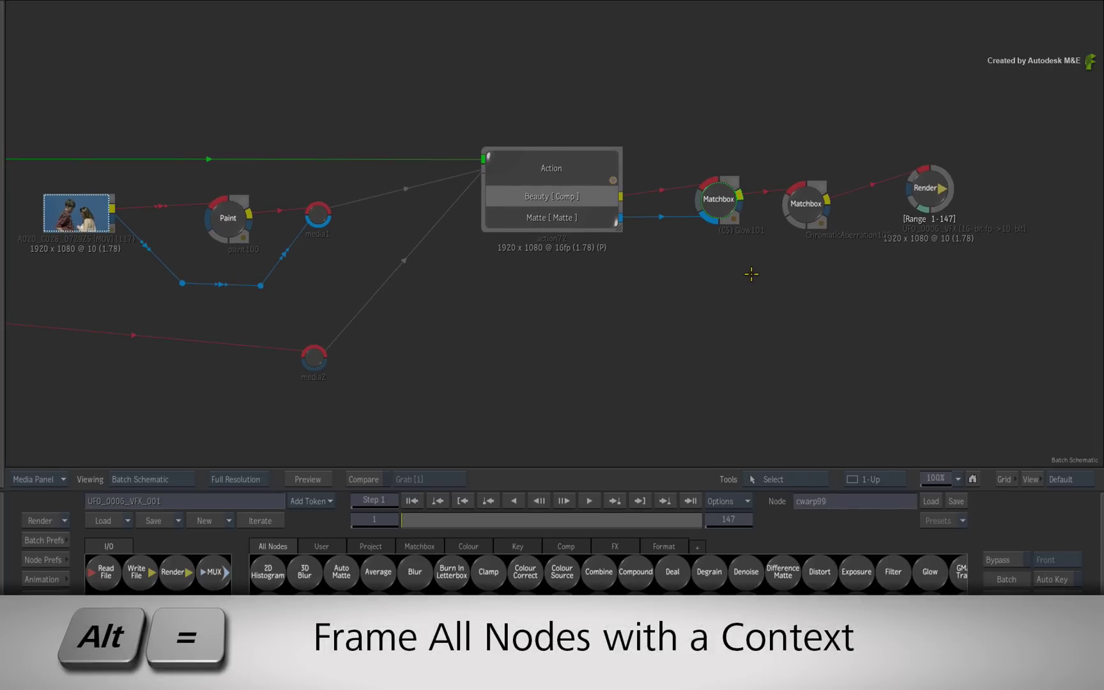
key("alt+equal")
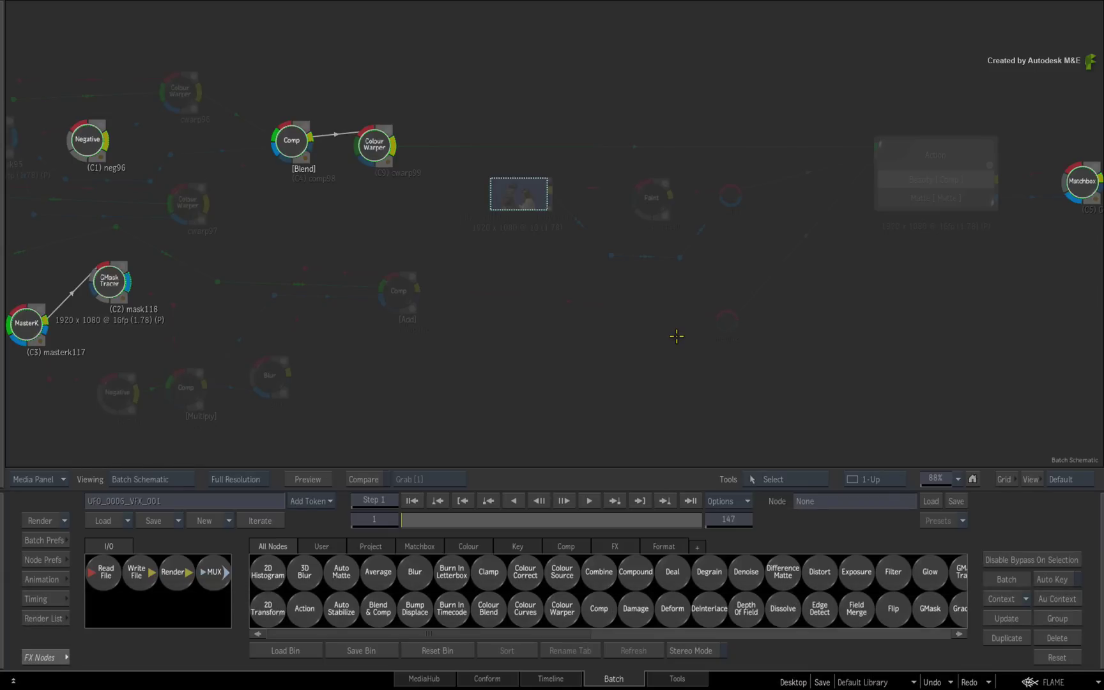
key("Tab")
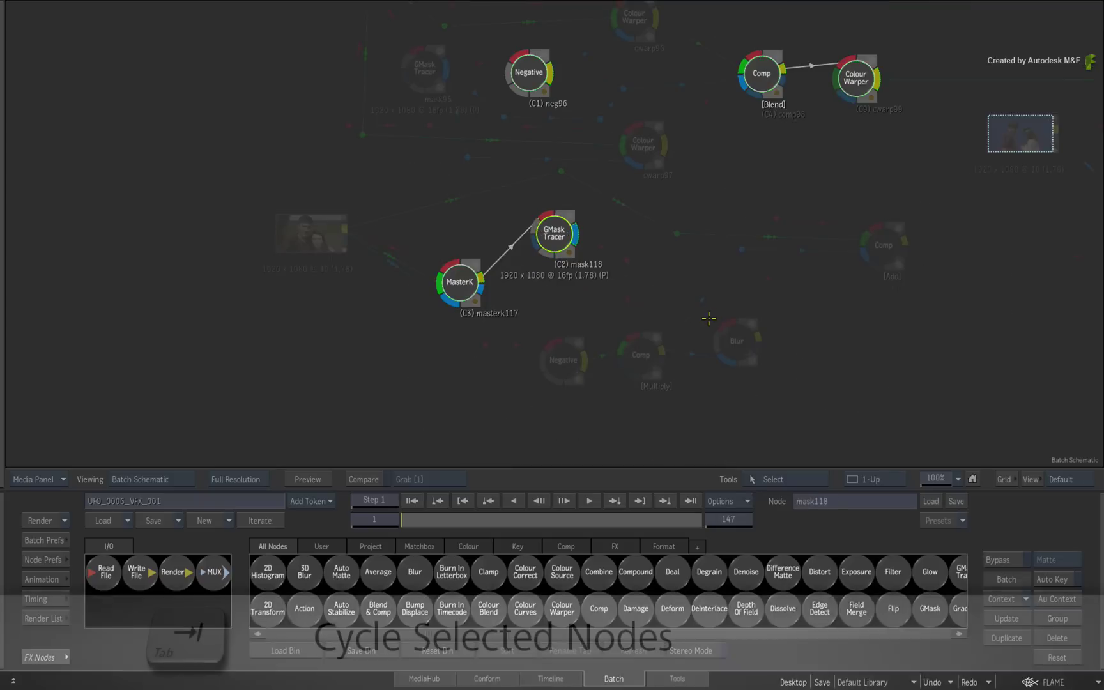
key("Tab")
key("Tab")
key("shift+Tab")
key("shift+Tab")
key("shift+Tab")
key("shift+Tab")
key("shift+Tab")
key("shift+Tab")
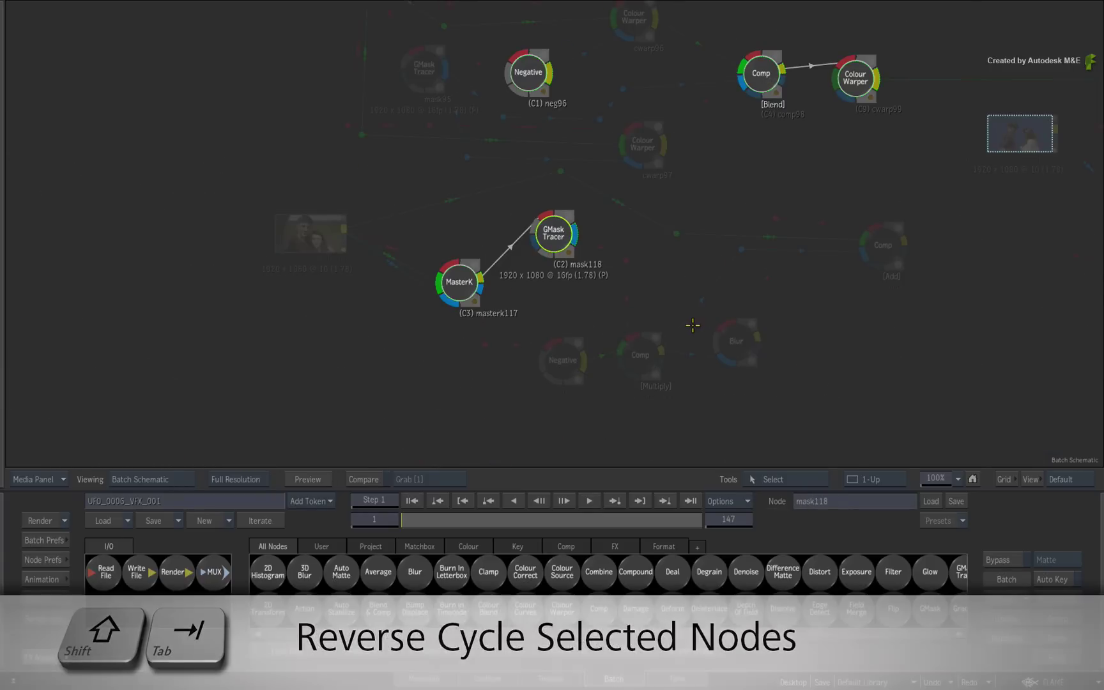
mouse_move(853, 353)
left_mouse_down()
mouse_move(855, 372)
mouse_move(757, 406)
left_mouse_up()
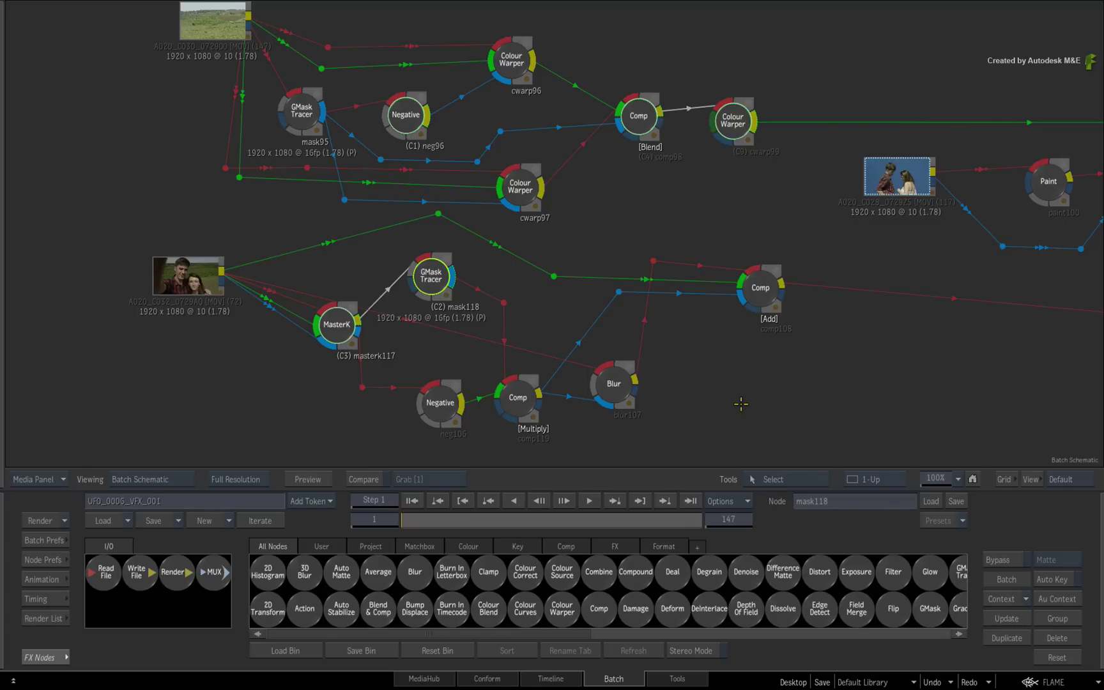
mouse_move(1042, 399)
left_mouse_down()
mouse_move(569, 351)
mouse_move(382, 365)
left_mouse_up()
mouse_move(724, 324)
left_mouse_down()
mouse_move(639, 342)
mouse_move(639, 365)
mouse_move(596, 385)
left_mouse_up()
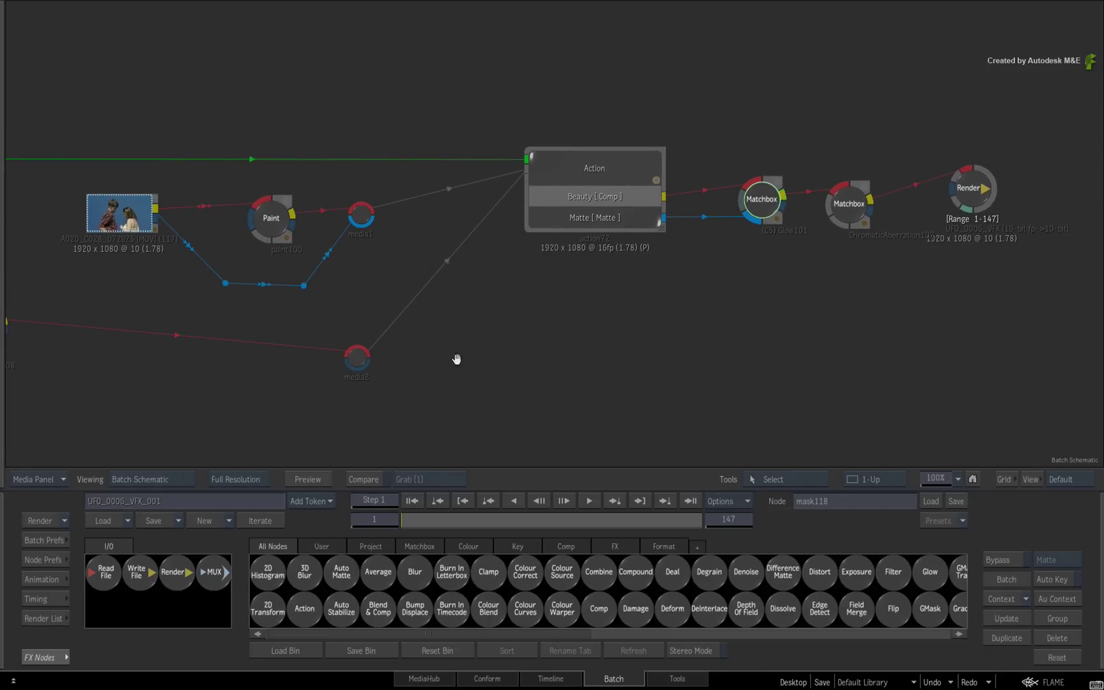
left_click_drag(478, 363, 892, 358)
mouse_move(438, 352)
left_mouse_down()
mouse_move(451, 361)
mouse_move(707, 343)
mouse_move(749, 308)
left_mouse_up()
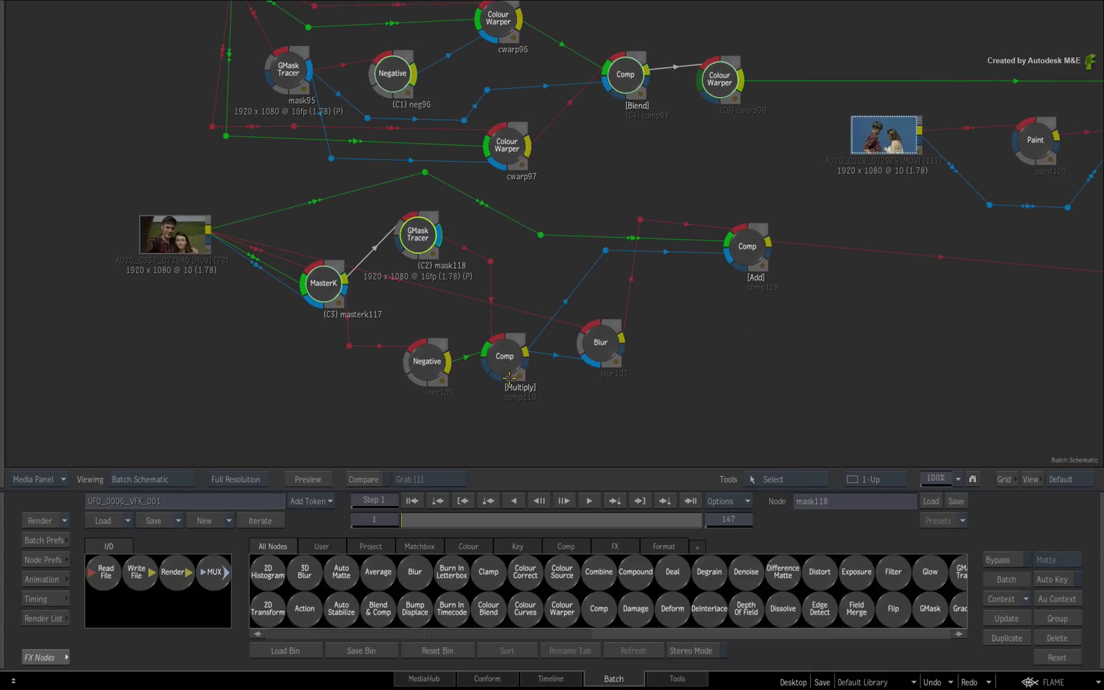
left_click_drag(627, 170, 629, 189)
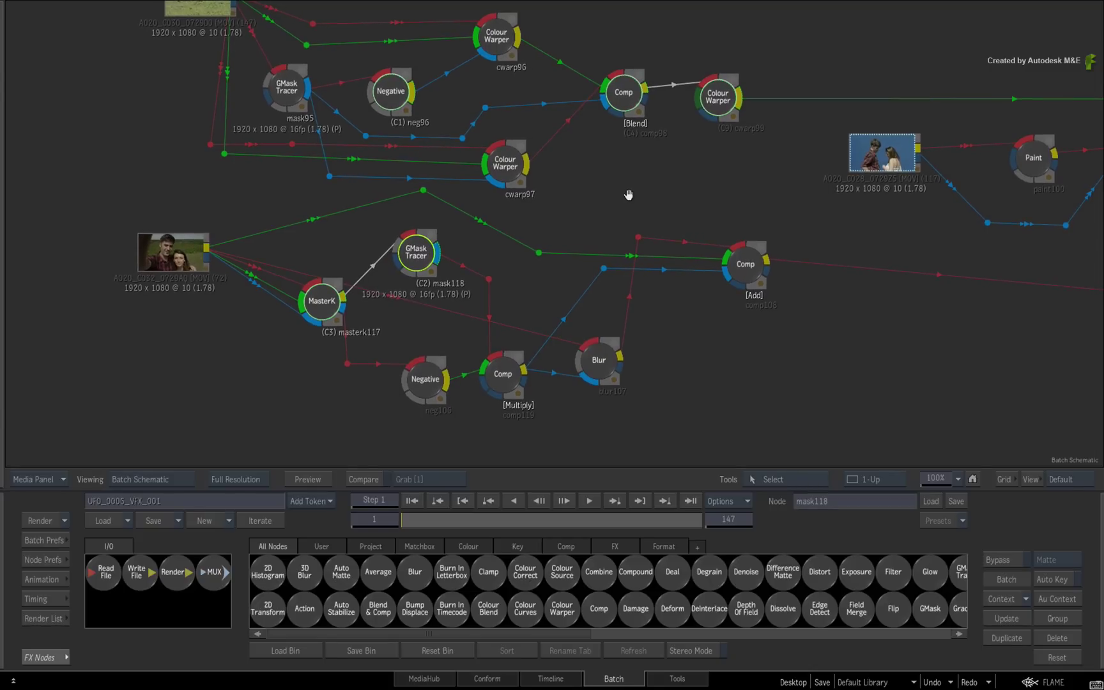
left_click_drag(630, 191, 626, 191)
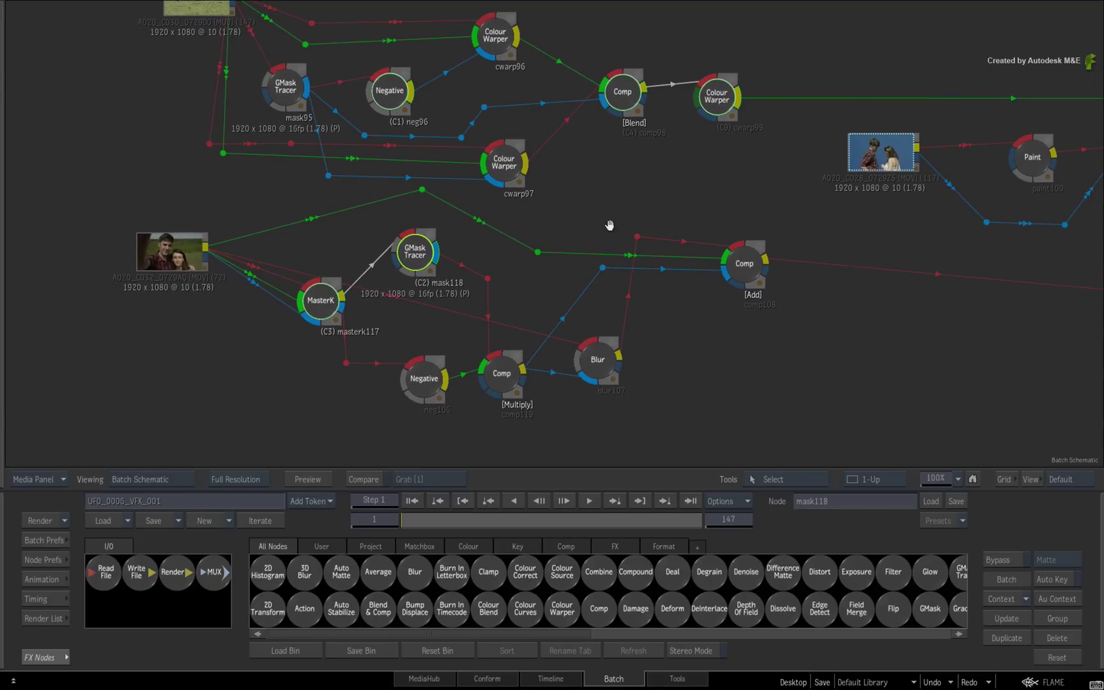
mouse_move(969, 355)
left_mouse_down()
mouse_move(776, 333)
mouse_move(457, 333)
left_mouse_up()
mouse_move(840, 340)
left_mouse_down()
mouse_move(553, 356)
mouse_move(575, 368)
mouse_move(855, 374)
mouse_move(912, 366)
mouse_move(897, 370)
left_mouse_up()
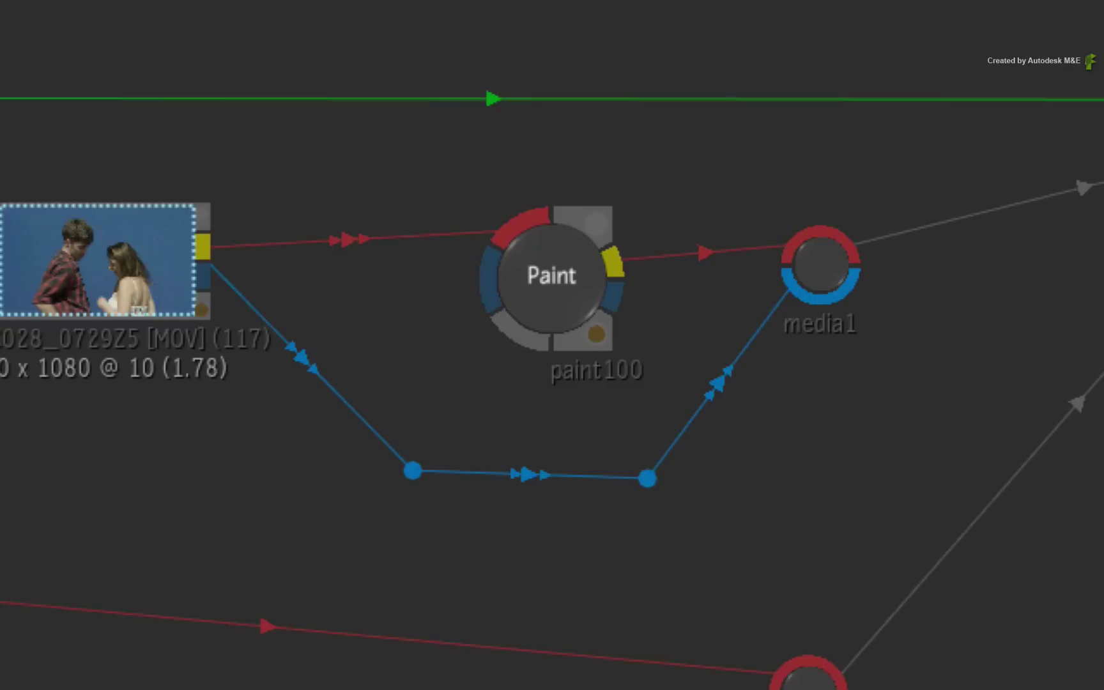
Select paint100's matte output for Context 6, then open and cancel the context views table
left_click_drag(556, 302, 545, 293)
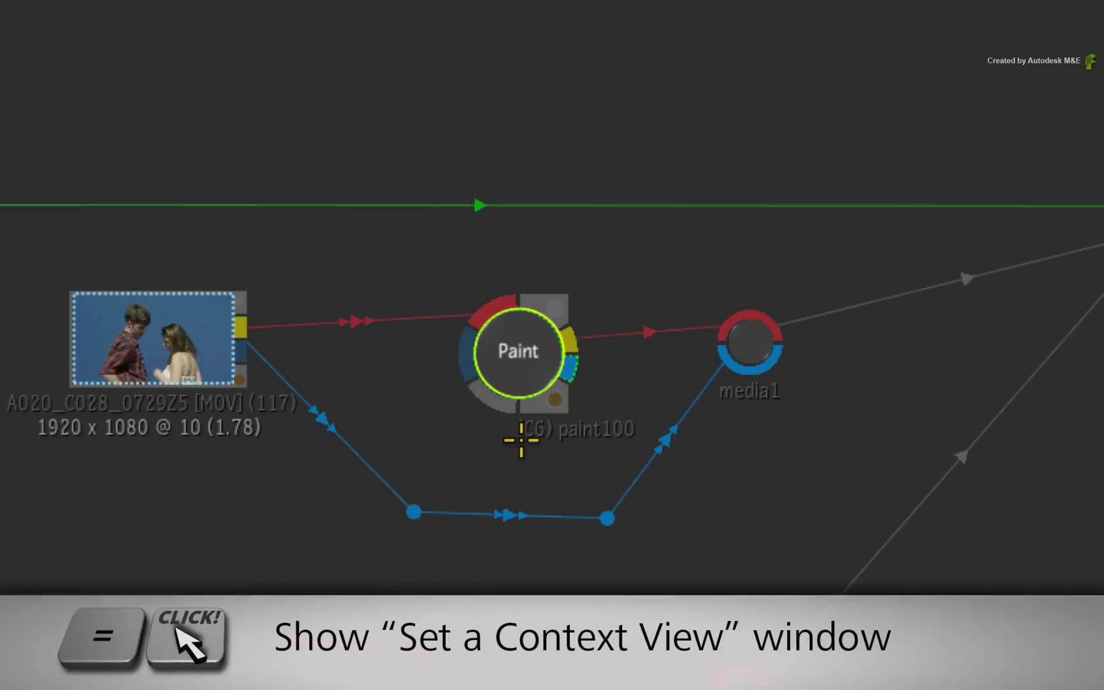
key("equal")
left_click(570, 344)
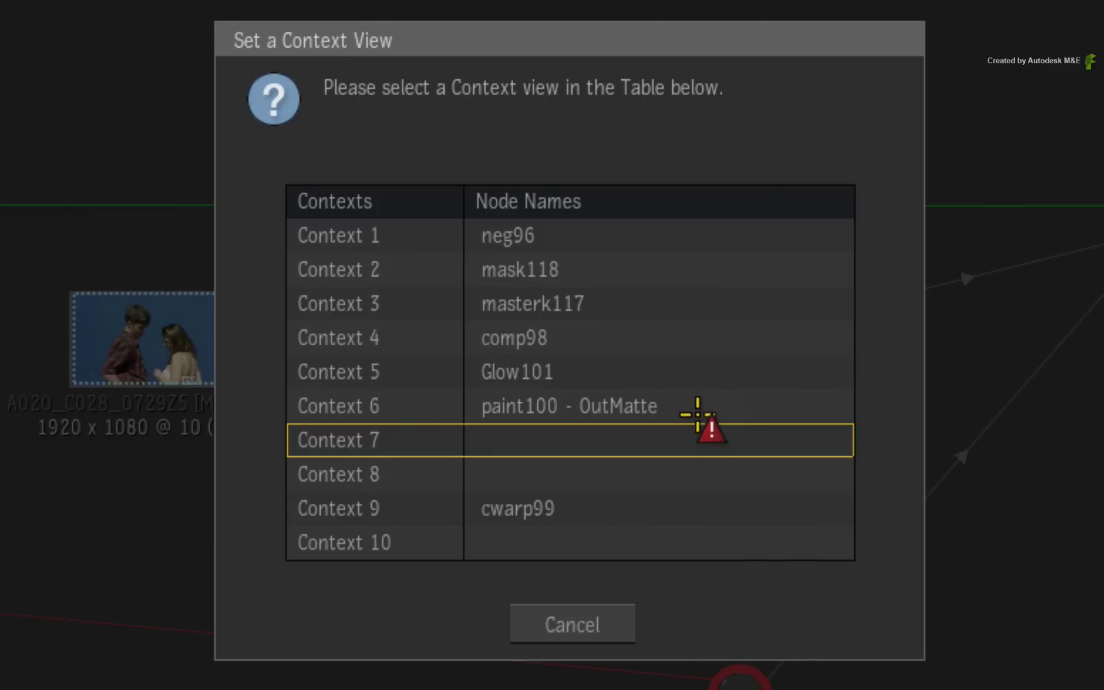
left_click(534, 621)
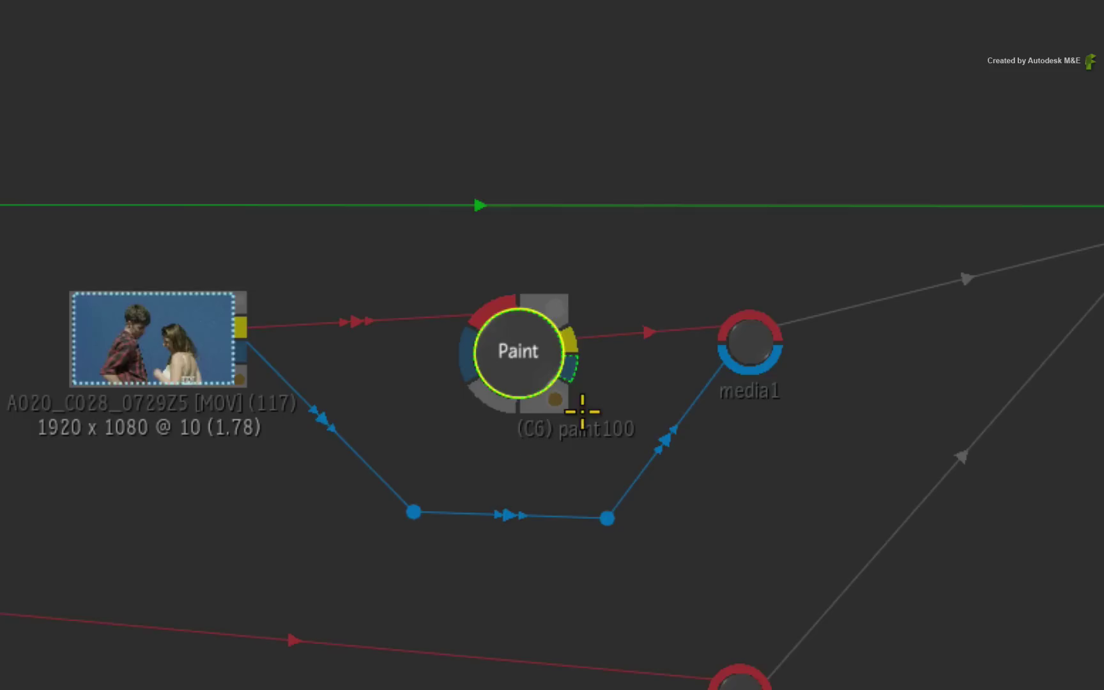
left_click(572, 371)
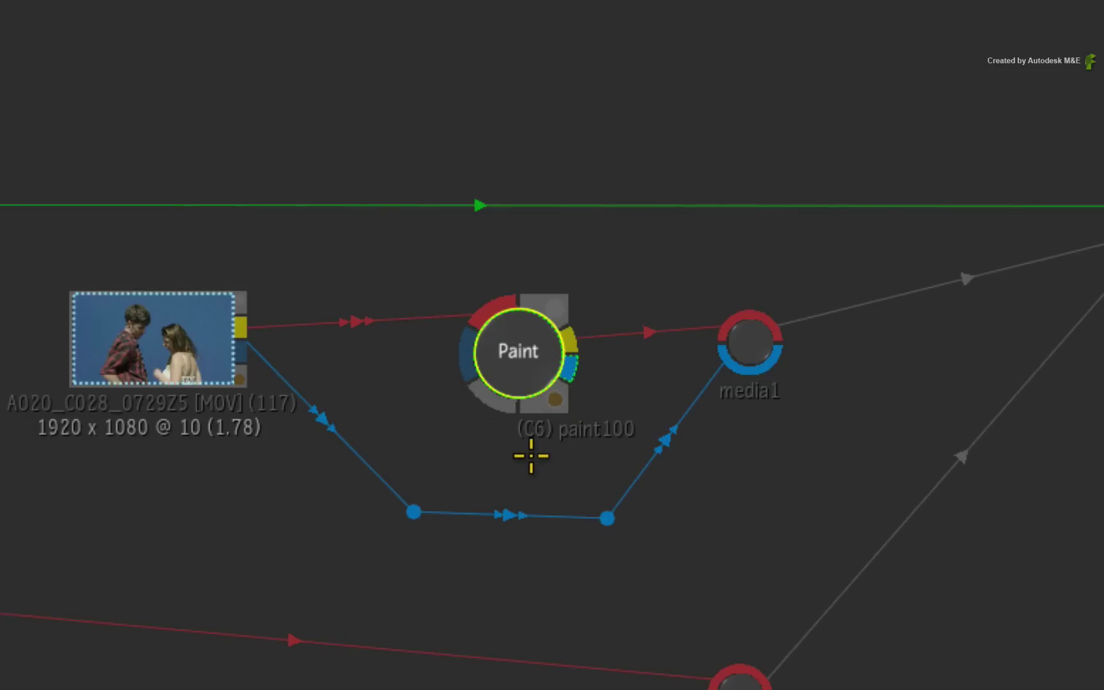
right_click(526, 369)
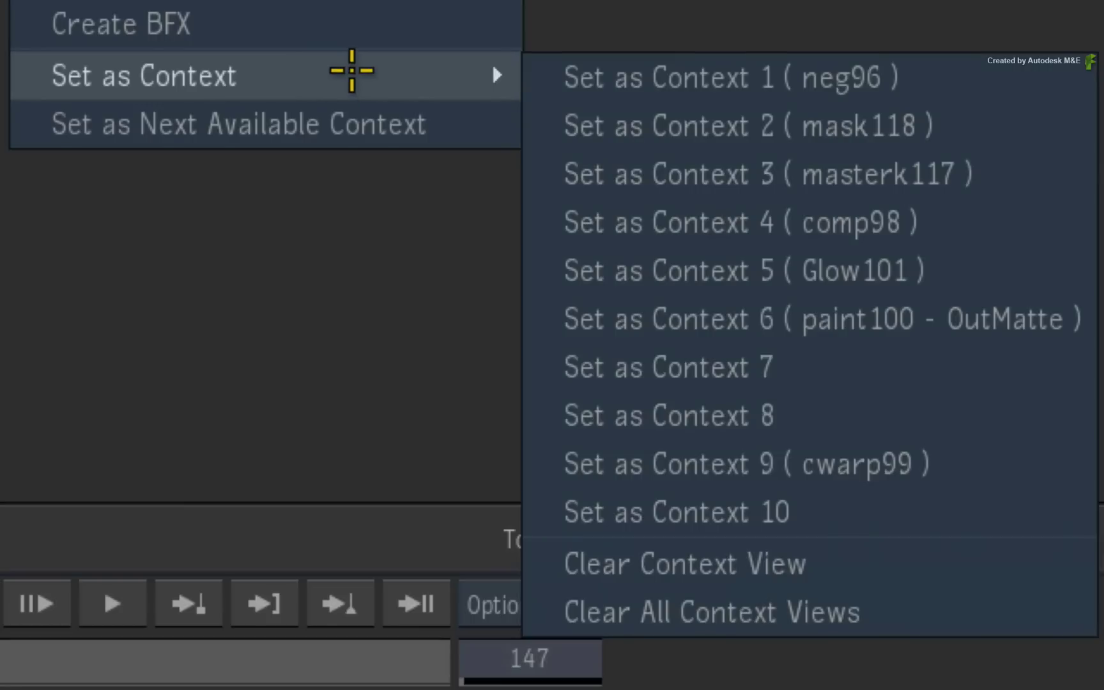
mouse_move(145, 76)
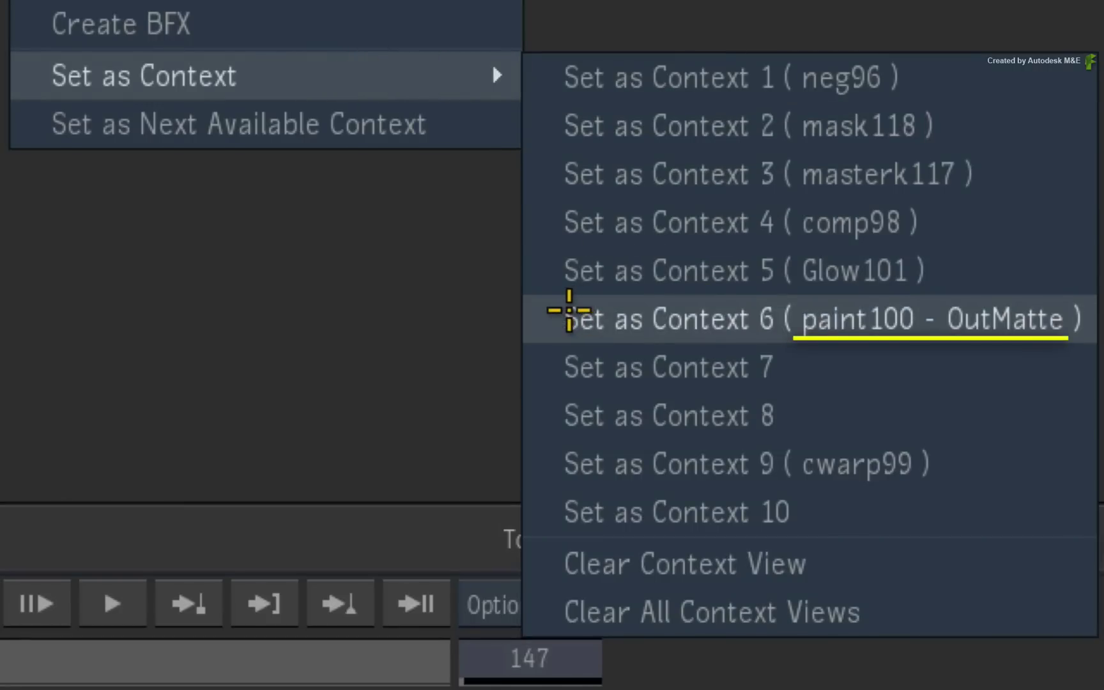
left_click(259, 233)
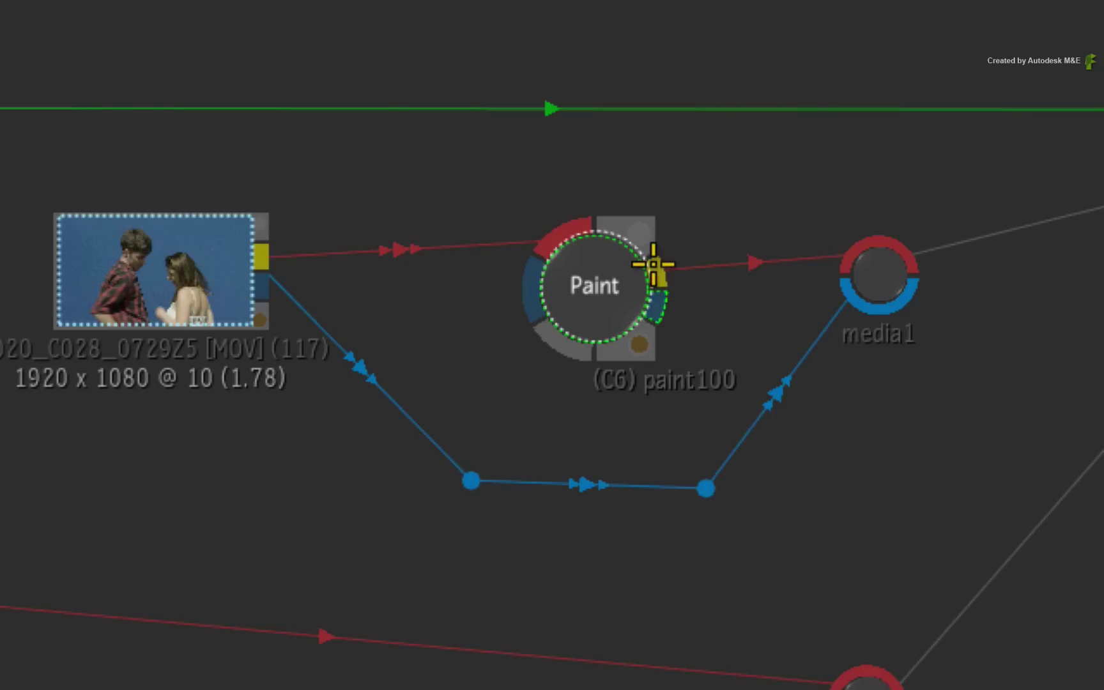
Assign paint100's front output to context view 7 and shift the node slightly left
key("ctrl+7")
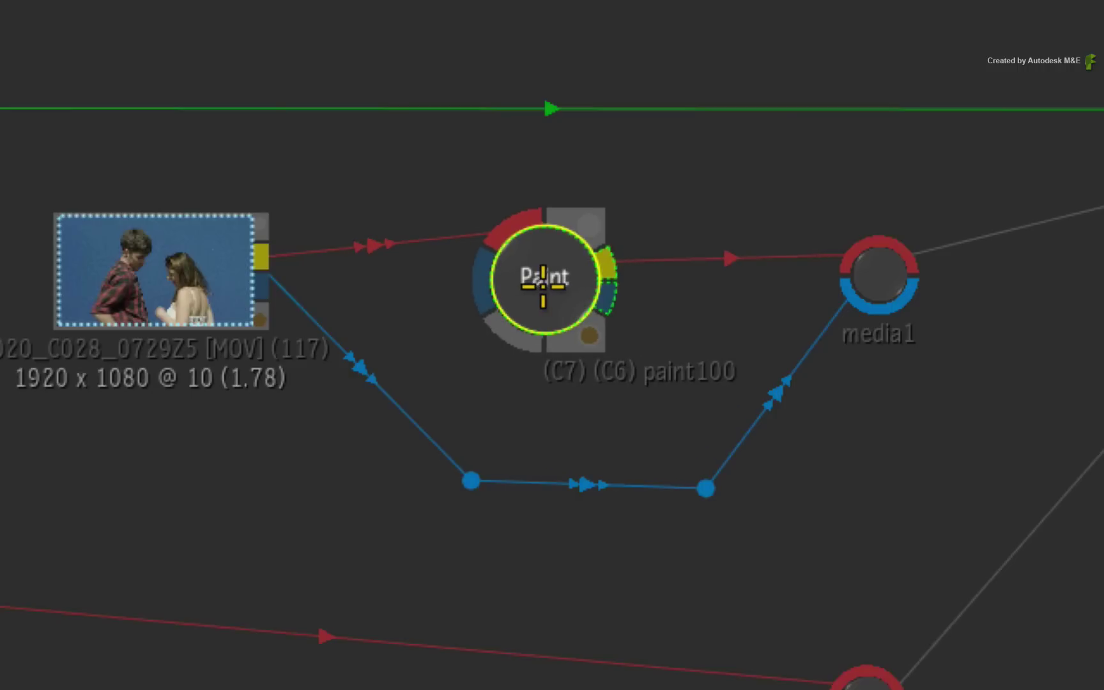
left_click_drag(593, 294, 540, 287)
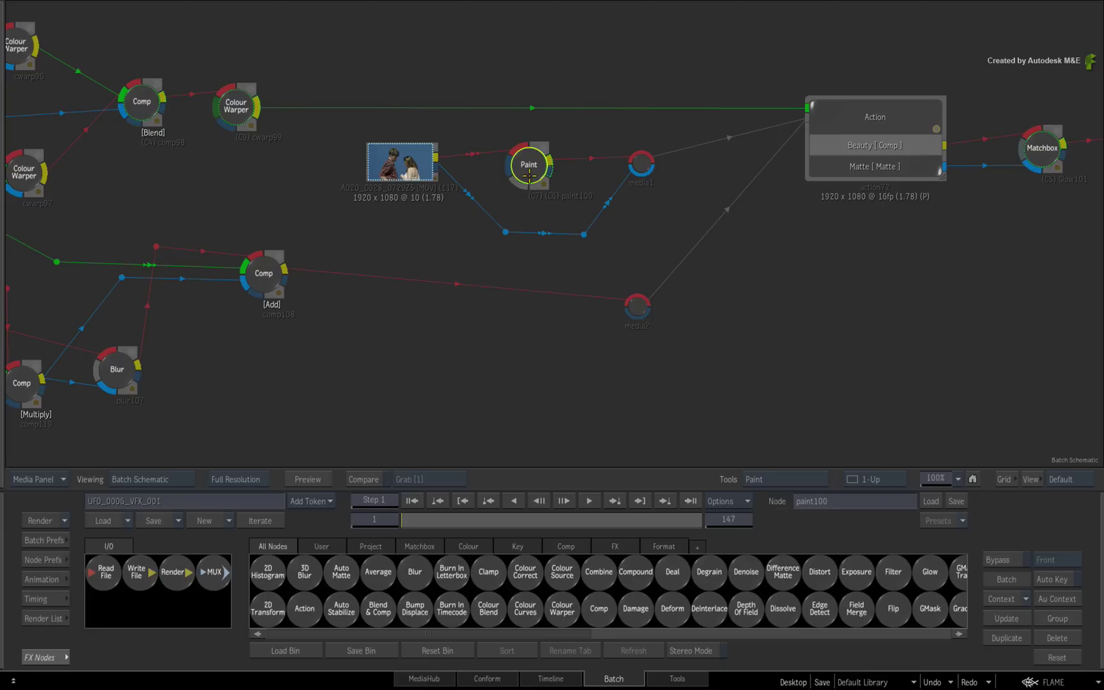
right_click(528, 170)
mouse_move(140, 78)
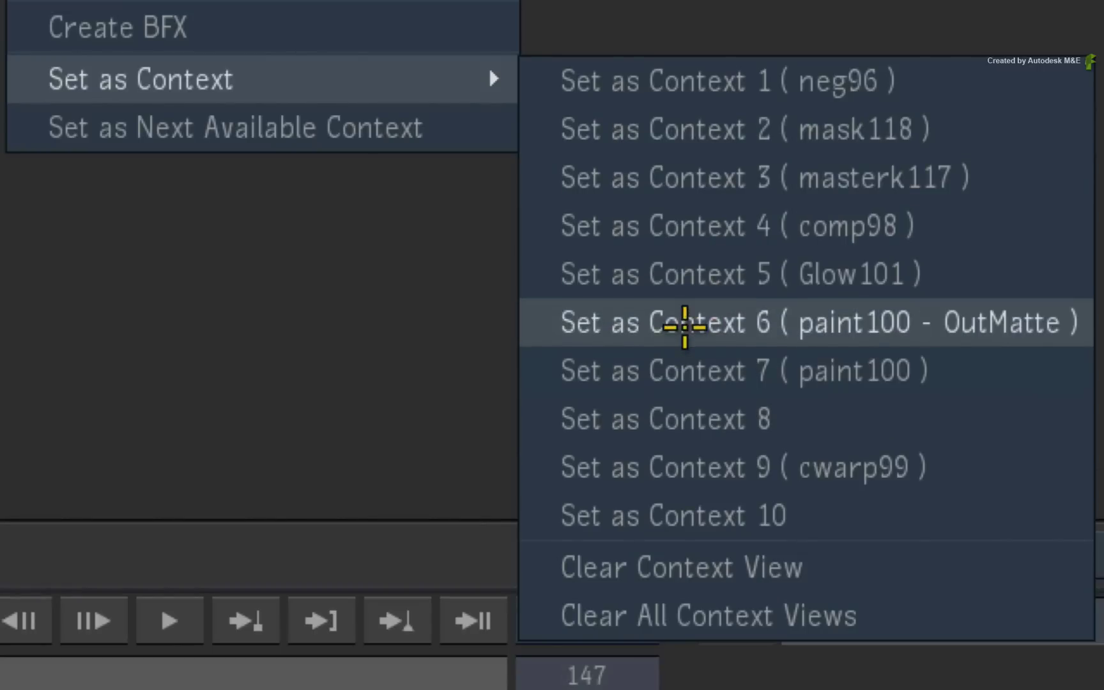
left_click(210, 241)
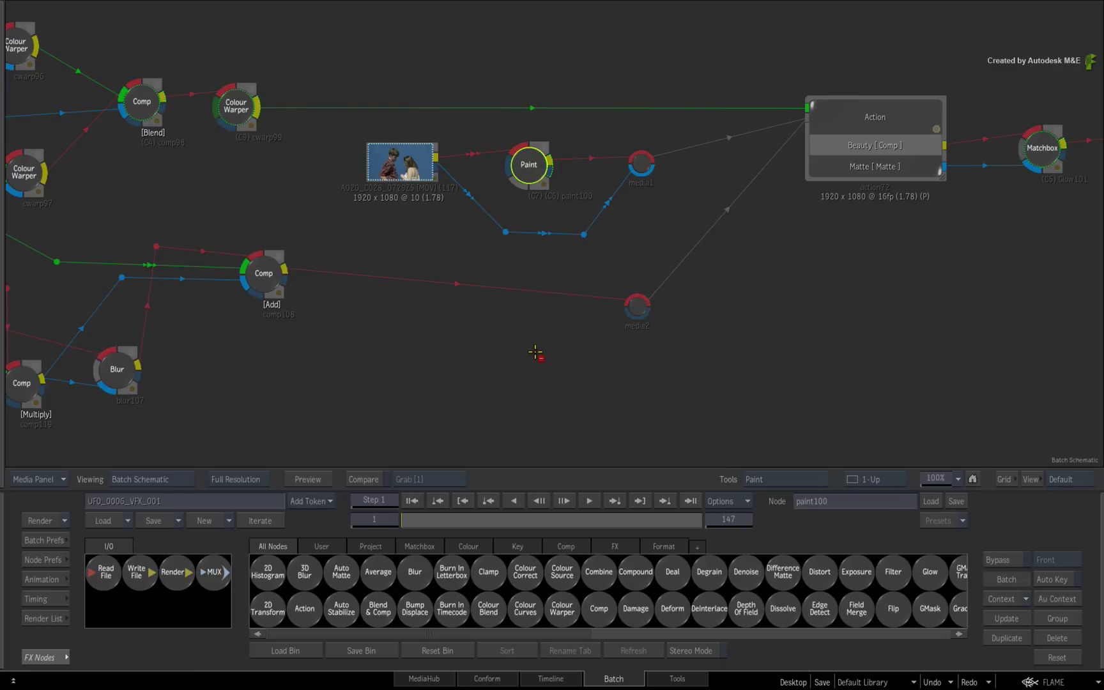